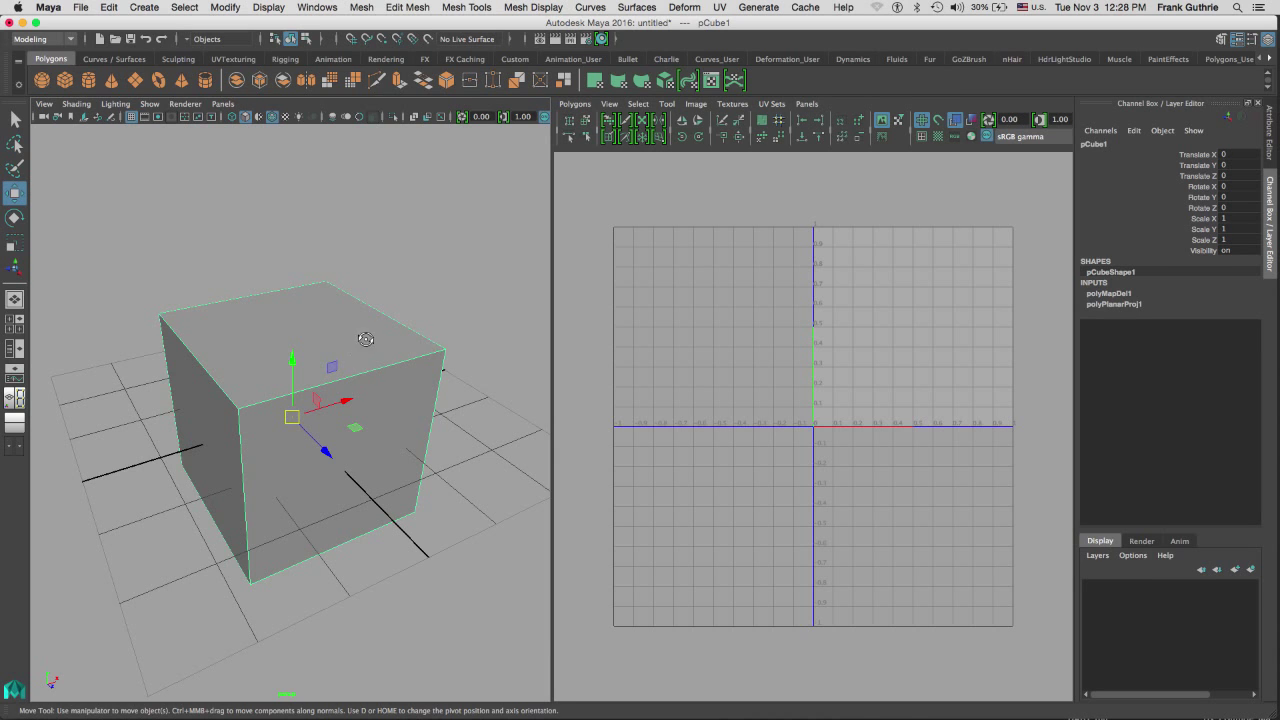
Tumble around the cube to look down on it, then set it to Face selection mode.
{"action": "left_click_drag", "start_coordinate": [366, 339], "coordinate": [332, 314], "text": "alt"}
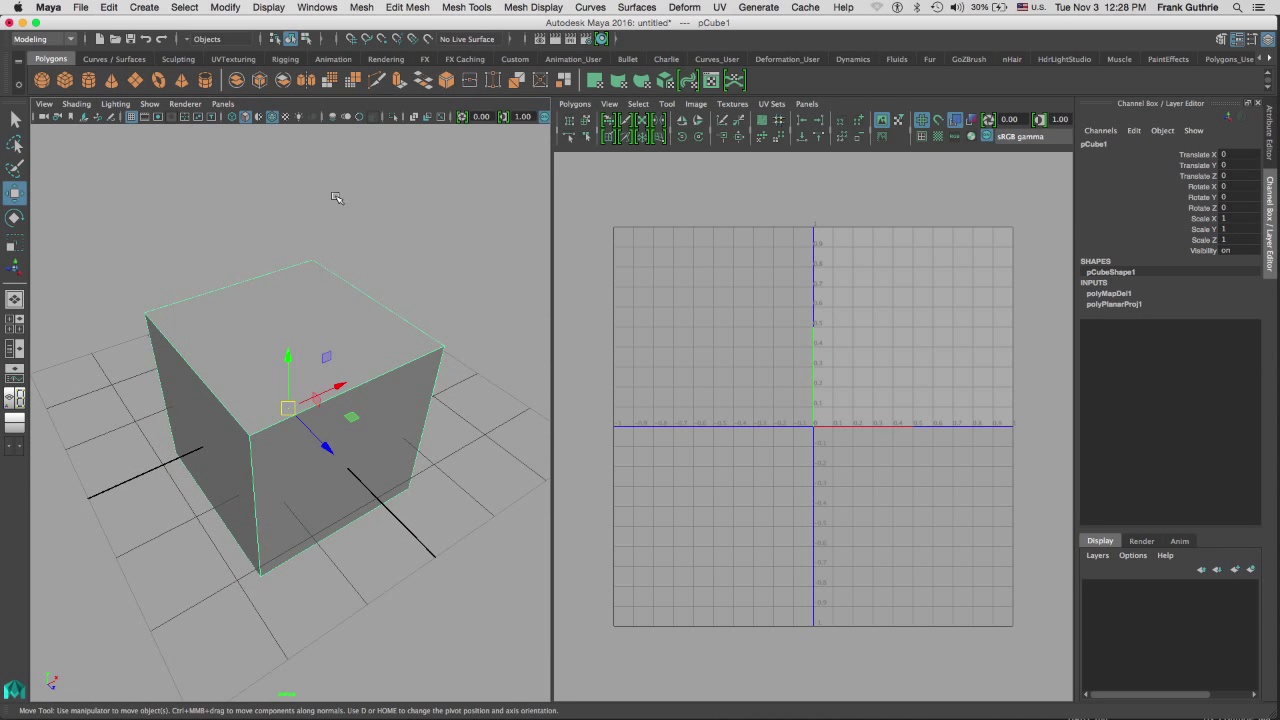
{"action": "left_click_drag", "start_coordinate": [306, 209], "coordinate": [355, 262], "text": "alt"}
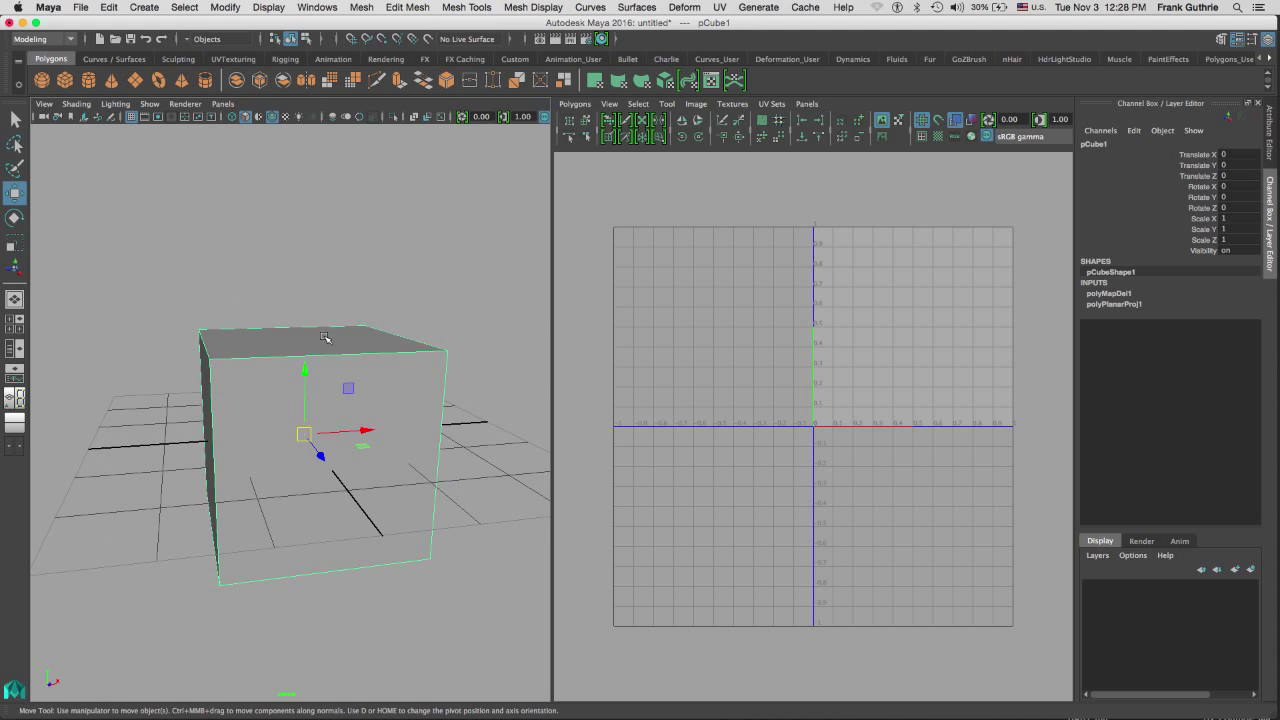
{"action": "right_click_drag", "start_coordinate": [324, 337], "coordinate": [322, 373]}
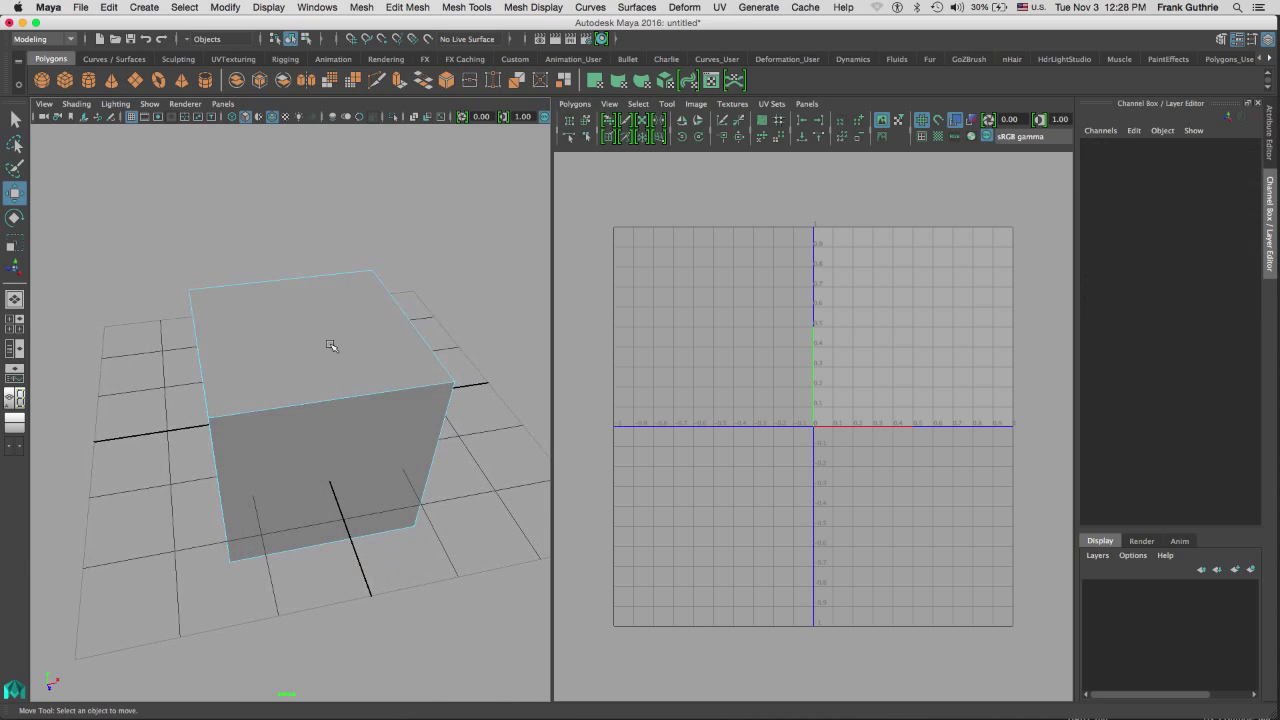
{"action": "left_click", "coordinate": [329, 346]}
Select the cube's top face and open the UV menu.
{"action": "mouse_move", "coordinate": [329, 346]}
{"action": "left_mouse_down", "text": "alt"}
{"action": "mouse_move", "coordinate": [314, 491]}
{"action": "mouse_move", "coordinate": [406, 280]}
{"action": "mouse_move", "coordinate": [423, 371]}
{"action": "mouse_move", "coordinate": [362, 325]}
{"action": "mouse_move", "coordinate": [340, 338]}
{"action": "left_mouse_up", "text": "alt"}
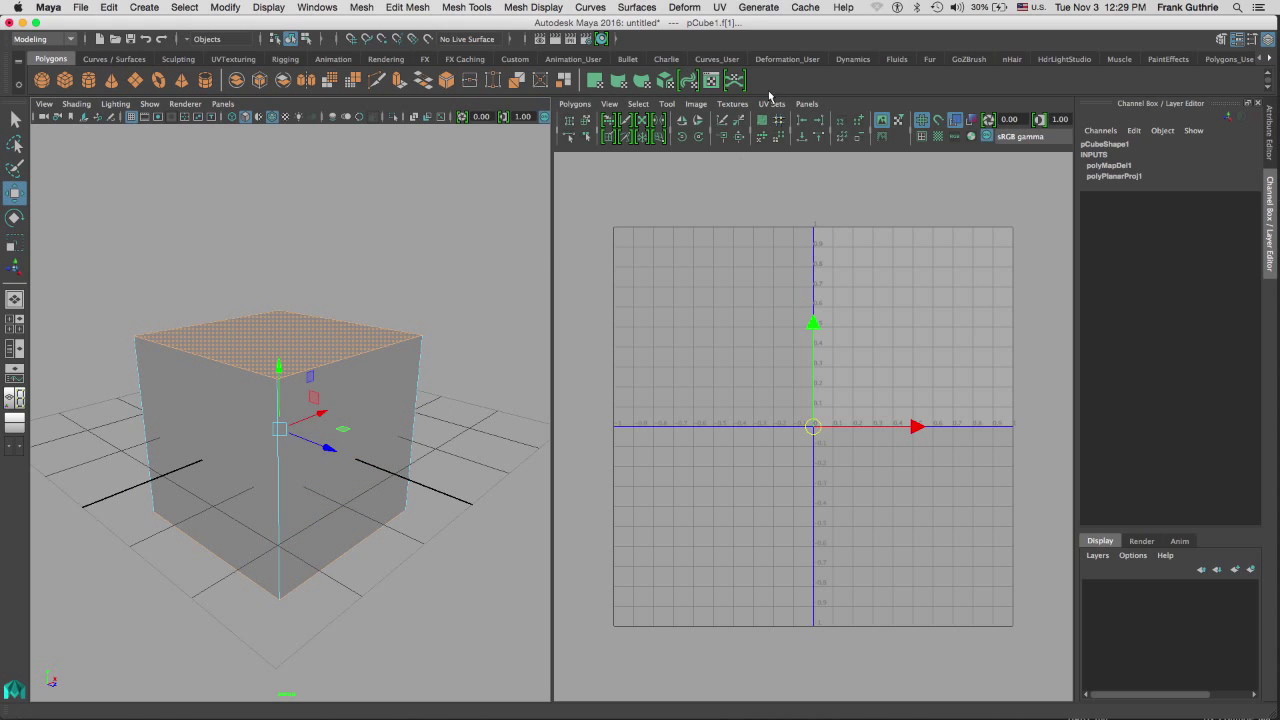
{"action": "left_click", "coordinate": [718, 8]}
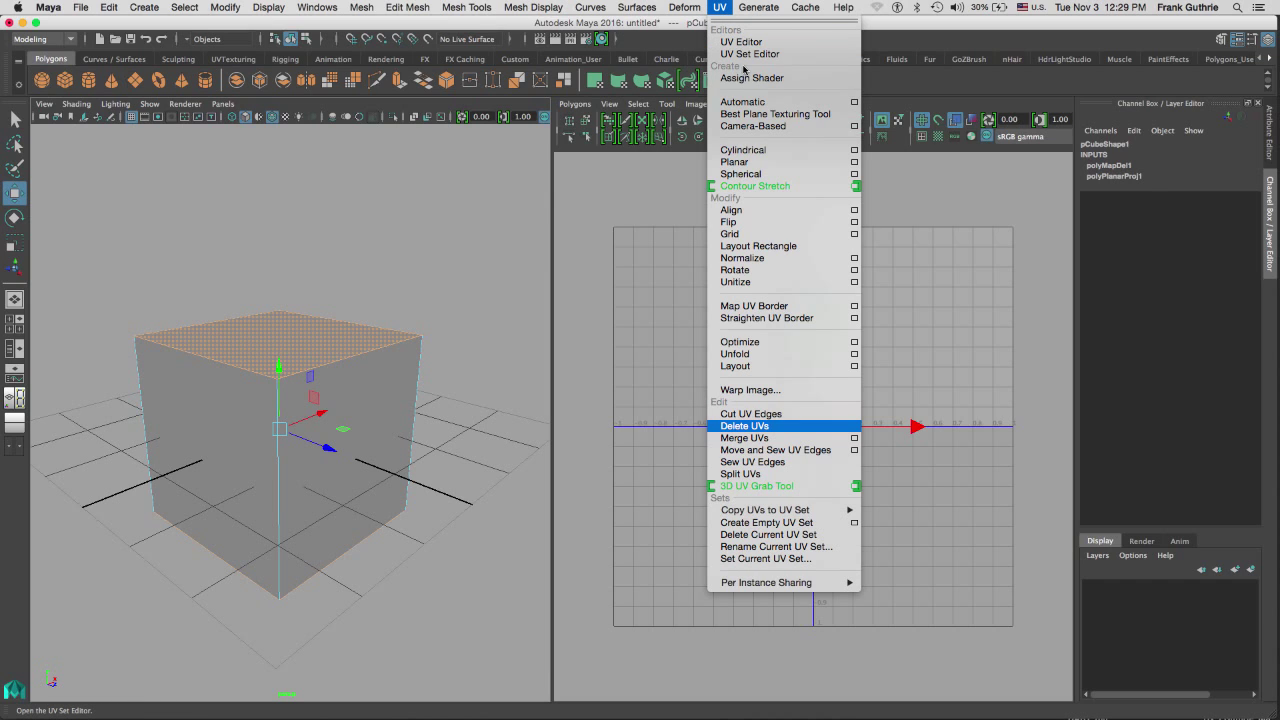
Apply a Y-axis planar projection to the top face from the Planar Mapping Options.
{"action": "left_click", "coordinate": [855, 162]}
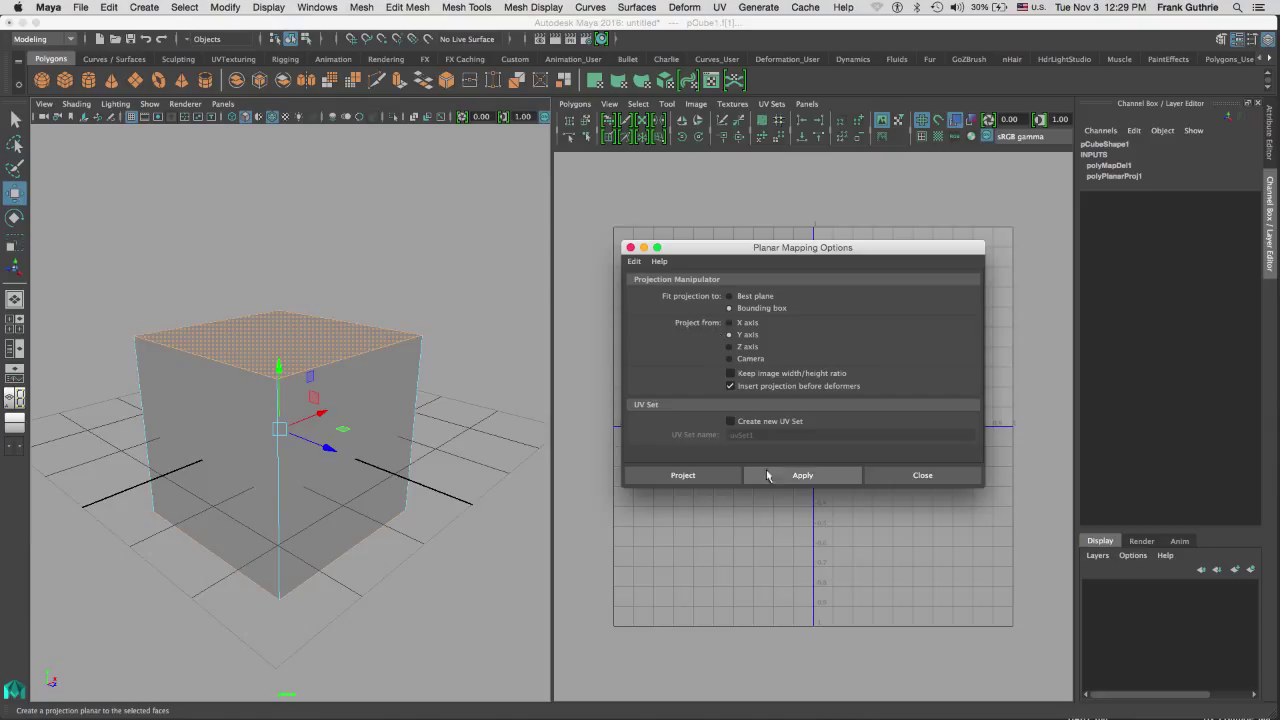
{"action": "left_click", "coordinate": [785, 478]}
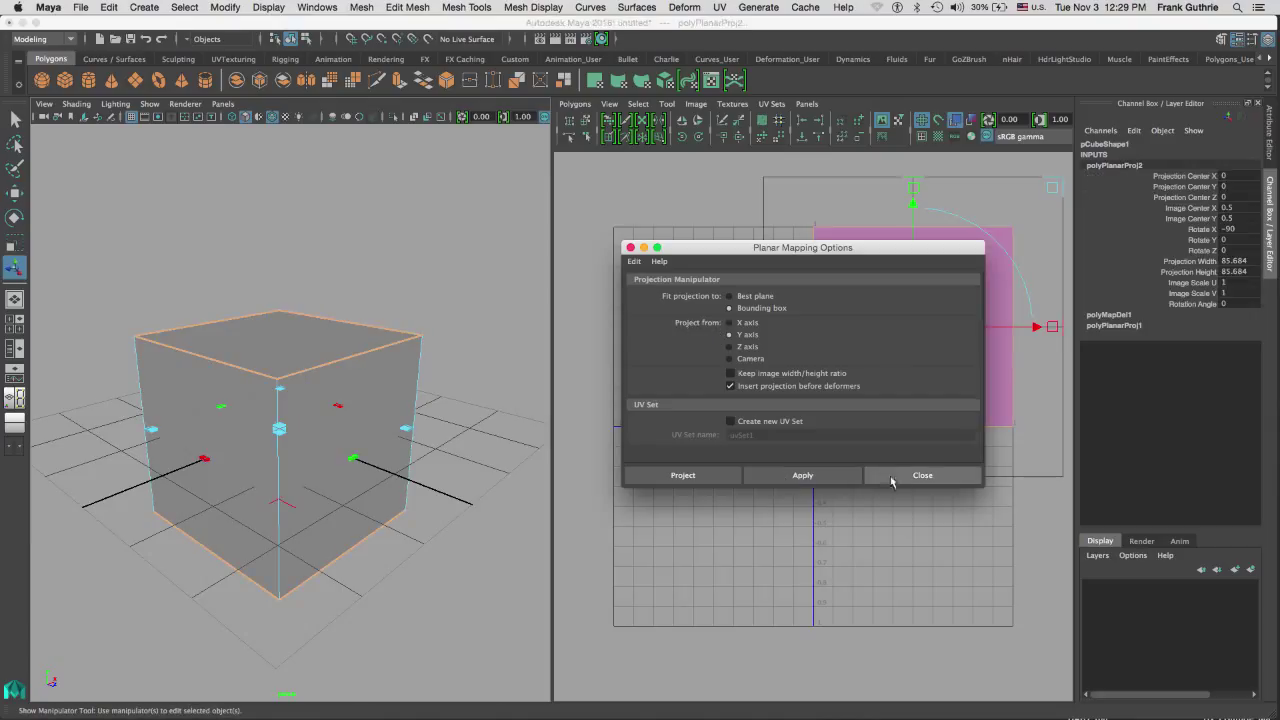
{"action": "left_click", "coordinate": [910, 476]}
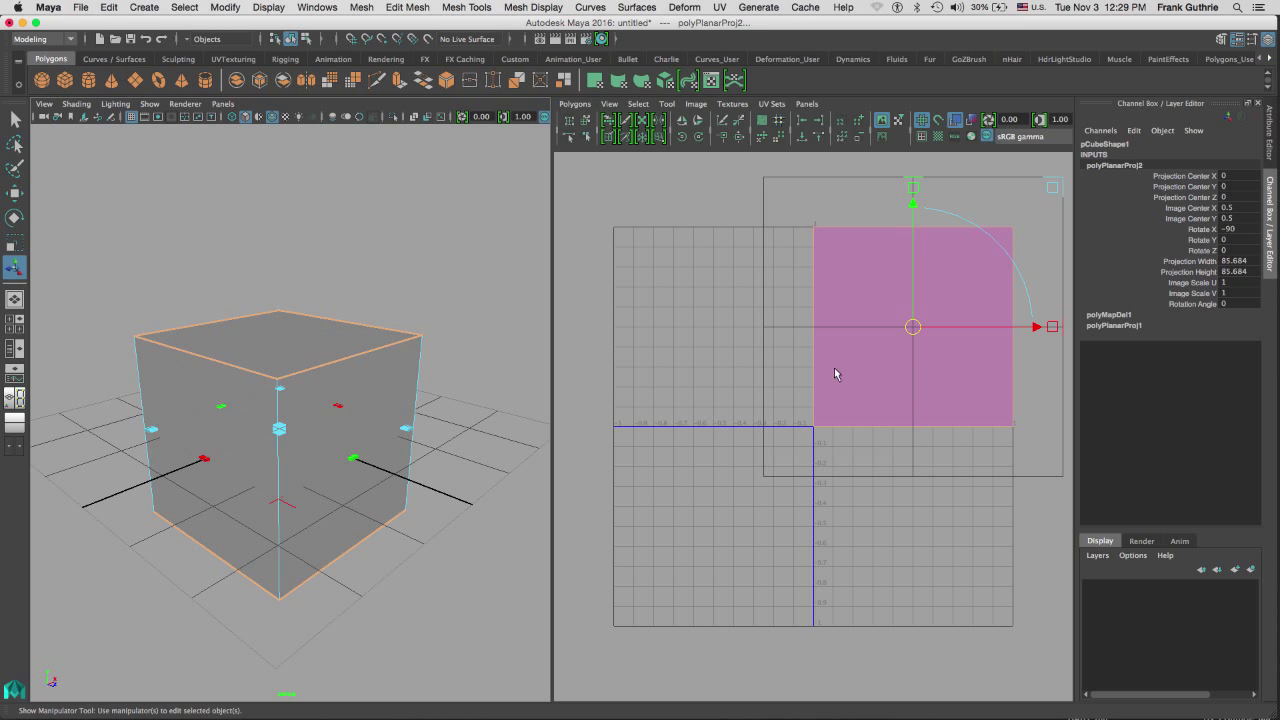
Switch to the Top view and frame the whole projection plane.
{"action": "left_click_drag", "start_coordinate": [300, 305], "coordinate": [389, 266], "text": "alt"}
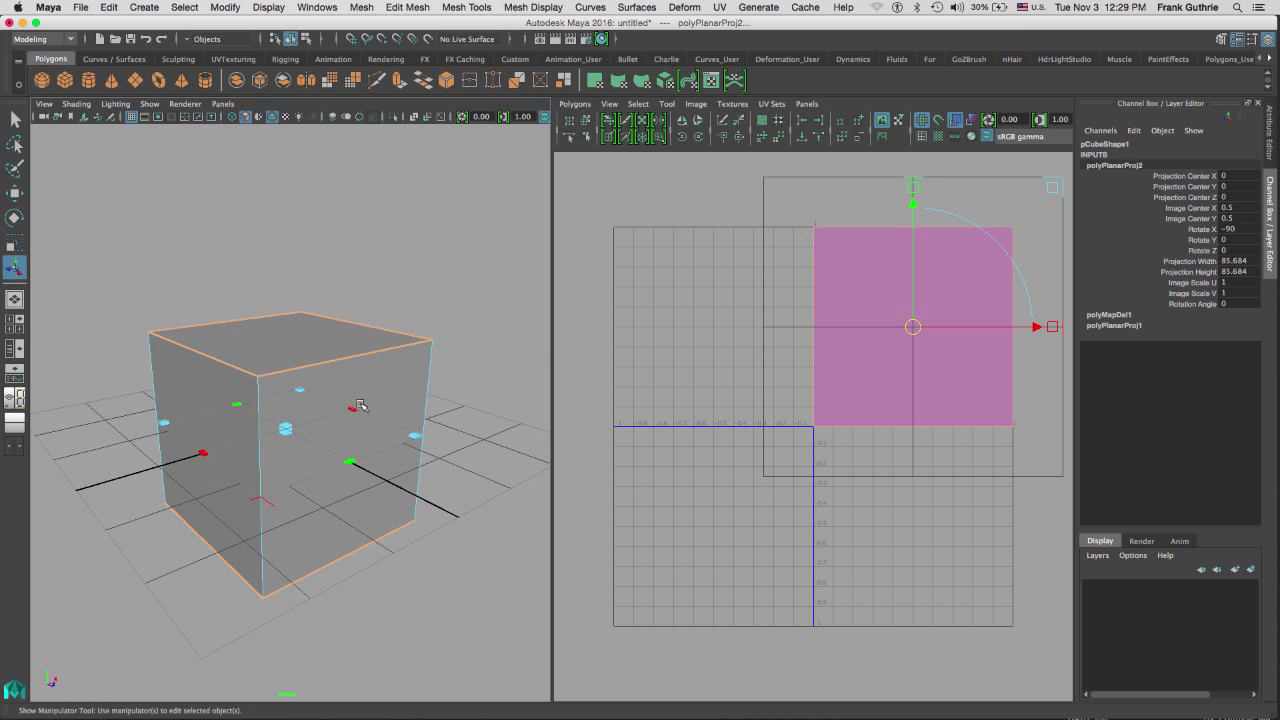
{"action": "mouse_move", "coordinate": [449, 357]}
{"action": "left_mouse_down", "text": "alt"}
{"action": "mouse_move", "coordinate": [437, 346]}
{"action": "mouse_move", "coordinate": [457, 339]}
{"action": "left_mouse_up", "text": "alt"}
{"action": "left_click_drag", "start_coordinate": [320, 251], "coordinate": [268, 316], "text": "alt"}
{"action": "key", "text": "space"}
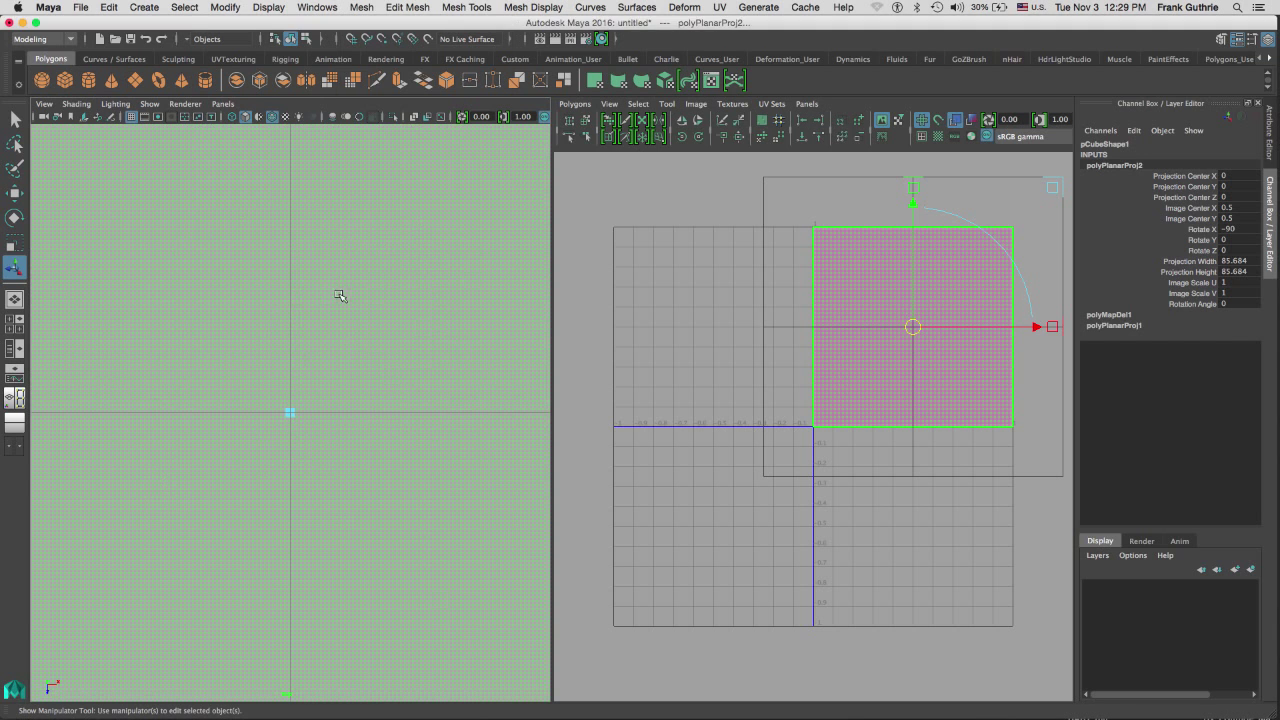
{"action": "key", "text": "f"}
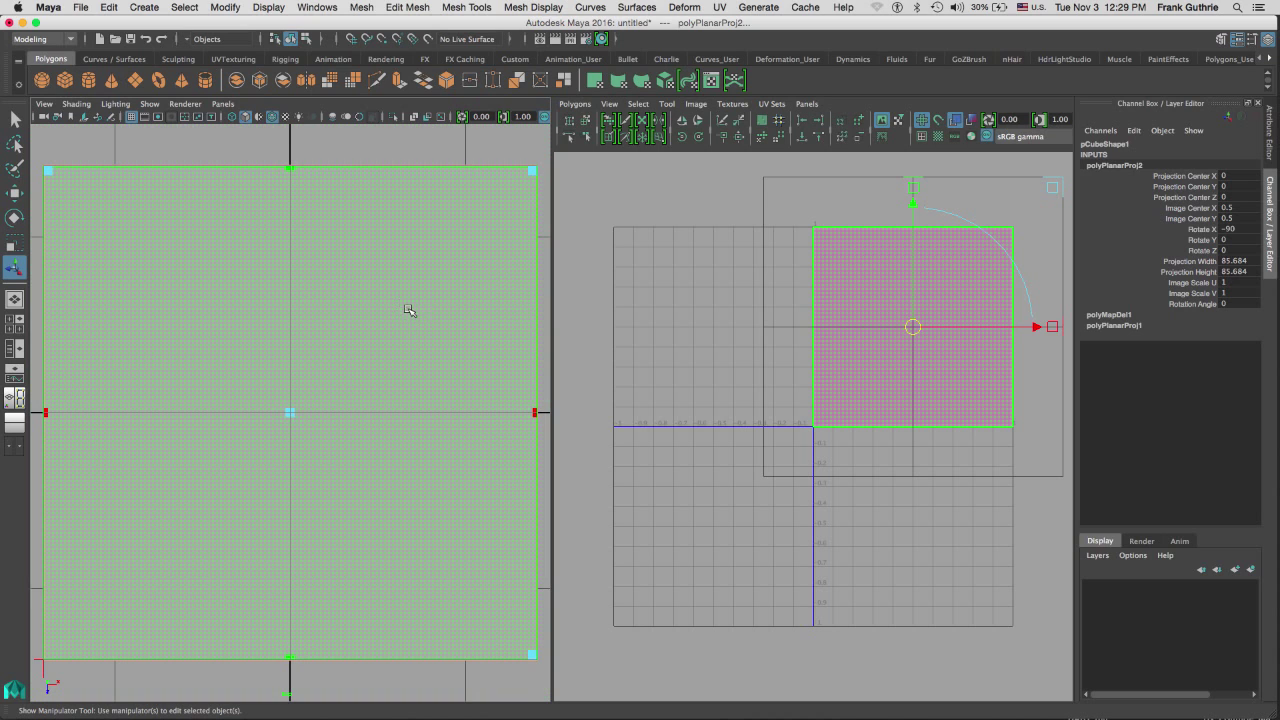
{"action": "right_click_drag", "start_coordinate": [423, 314], "coordinate": [102, 362], "text": "alt"}
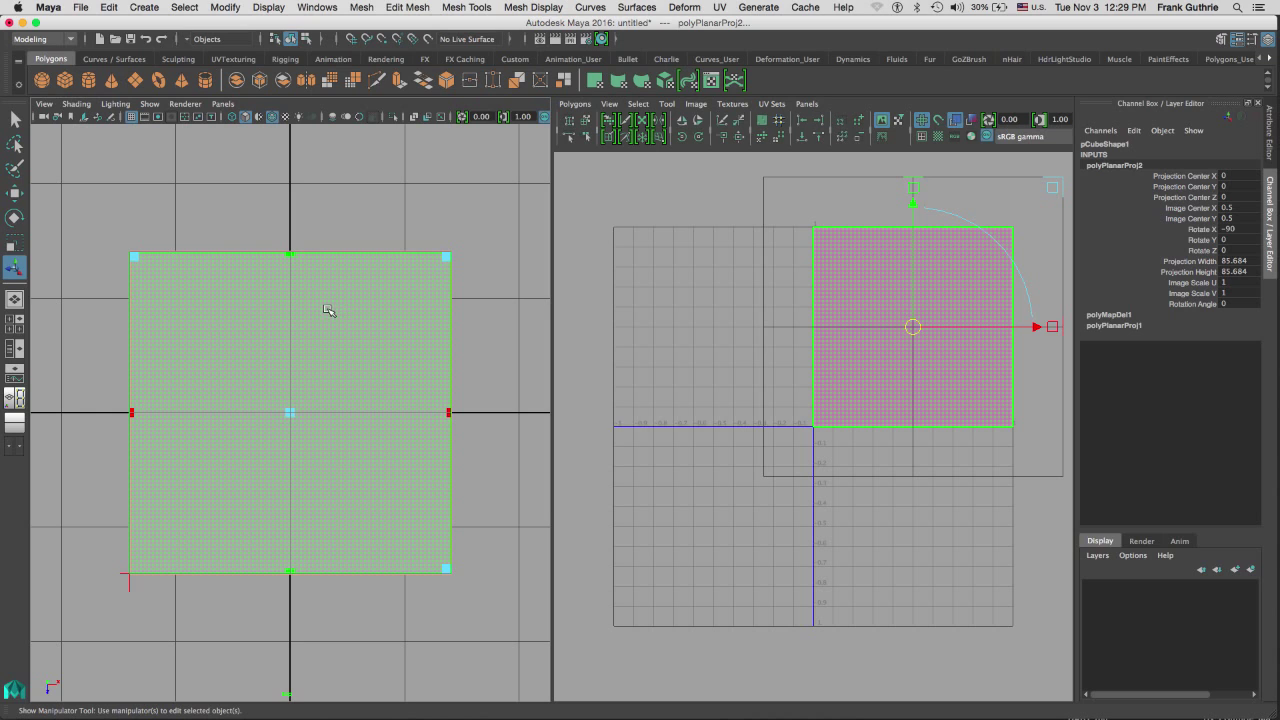
Select the whole cube and zoom in on its pink 0–1 UV square in a maximized UV Editor.
{"action": "right_click_drag", "start_coordinate": [335, 311], "coordinate": [375, 288]}
{"action": "left_click", "coordinate": [466, 260]}
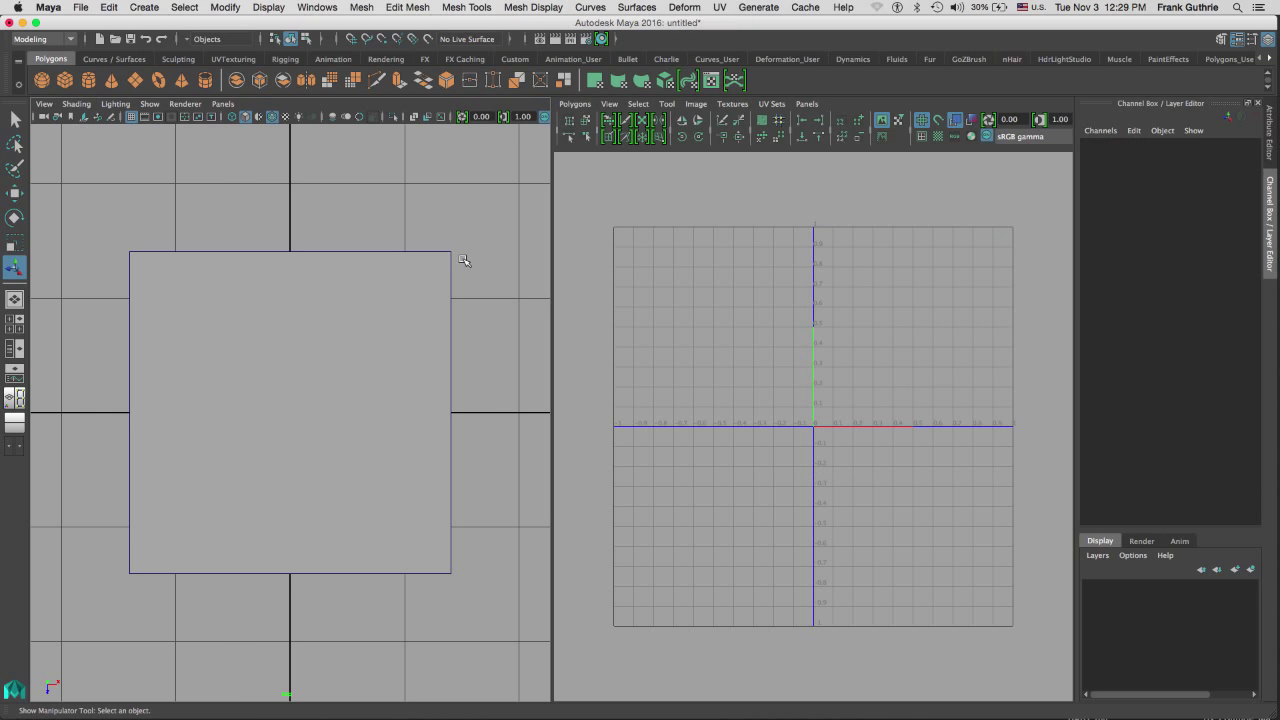
{"action": "left_click", "coordinate": [370, 363]}
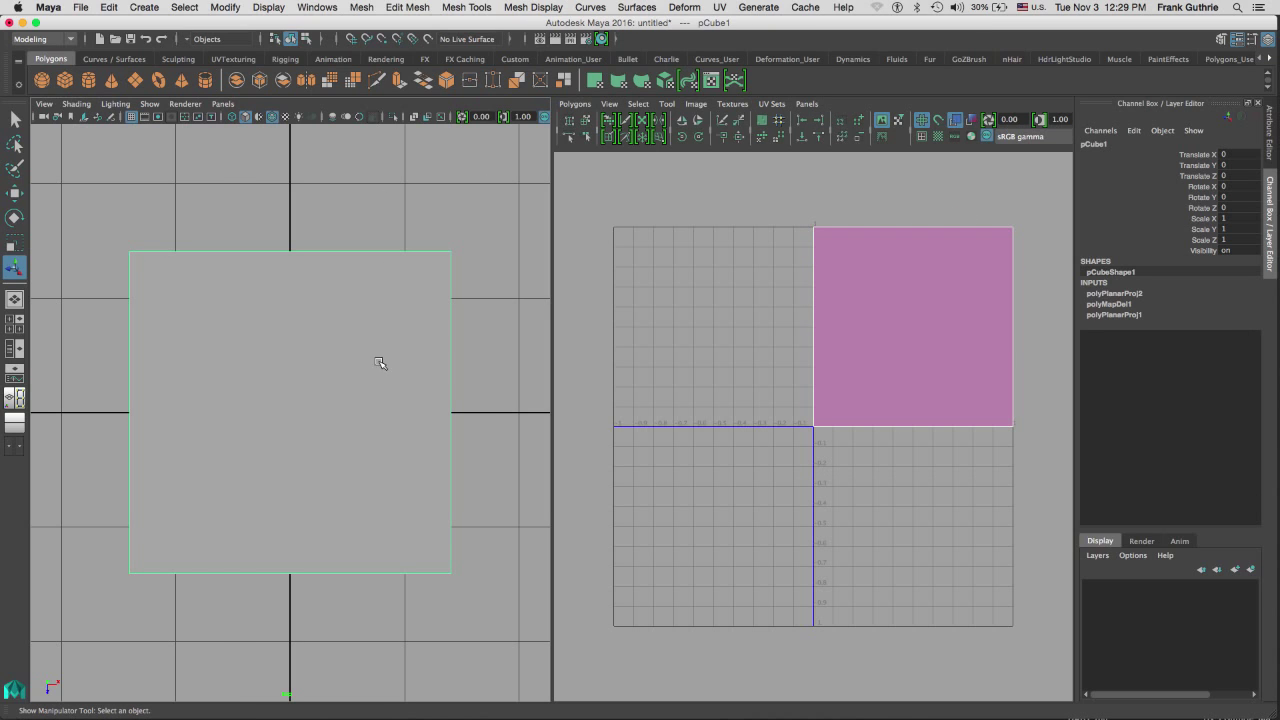
{"action": "key", "text": "space"}
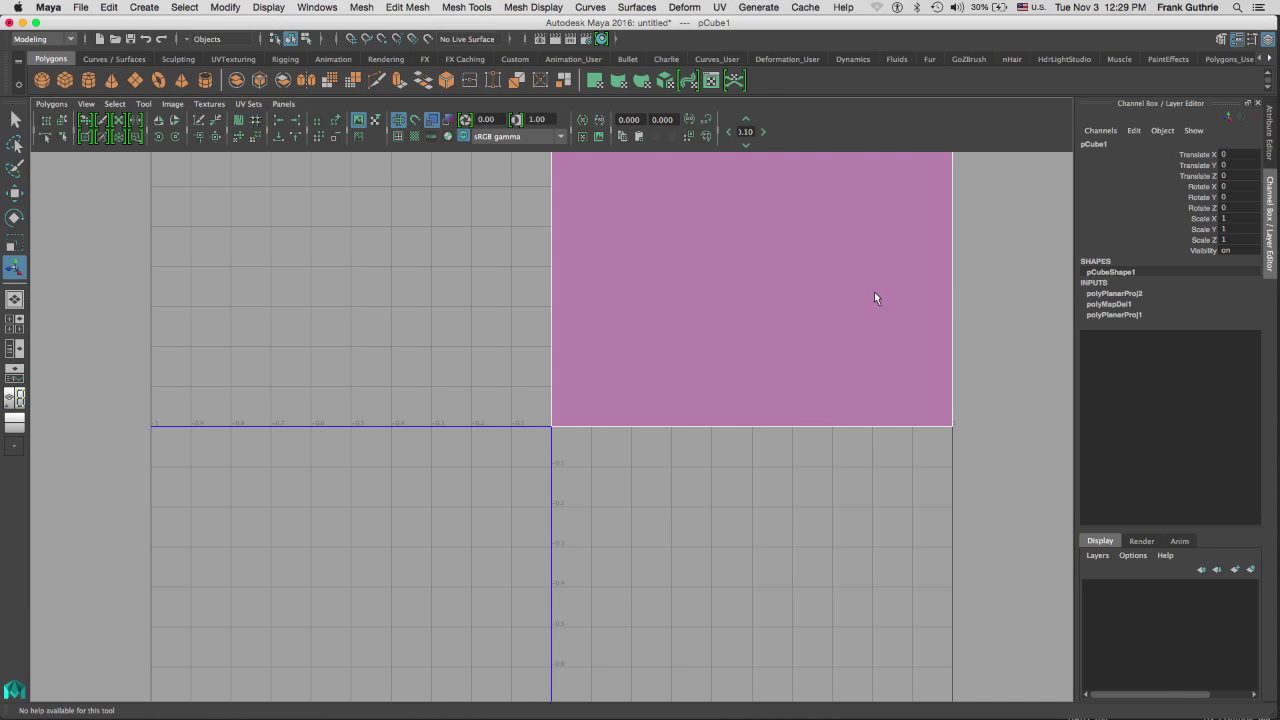
{"action": "middle_click_drag", "start_coordinate": [874, 293], "coordinate": [753, 438], "text": "alt"}
{"action": "scroll", "coordinate": [744, 368], "scroll_direction": "down", "scroll_amount": 3}
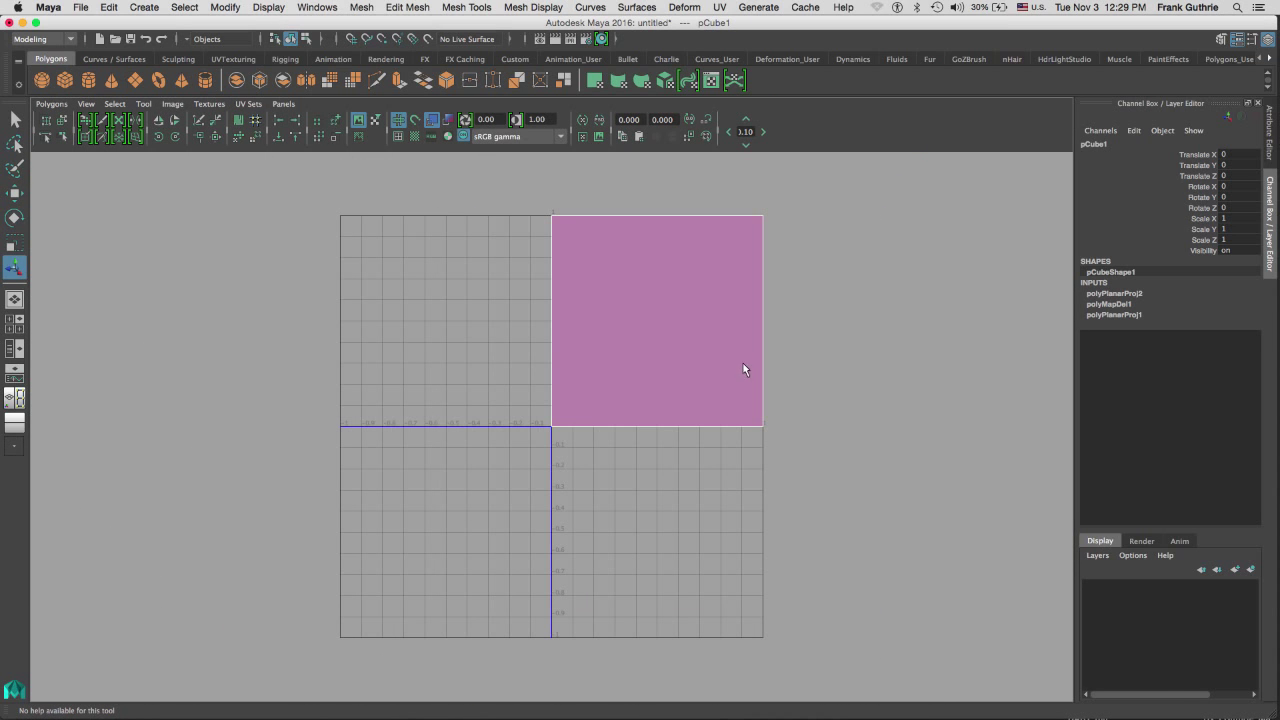
{"action": "right_click_drag", "start_coordinate": [683, 302], "coordinate": [843, 273], "text": "alt"}
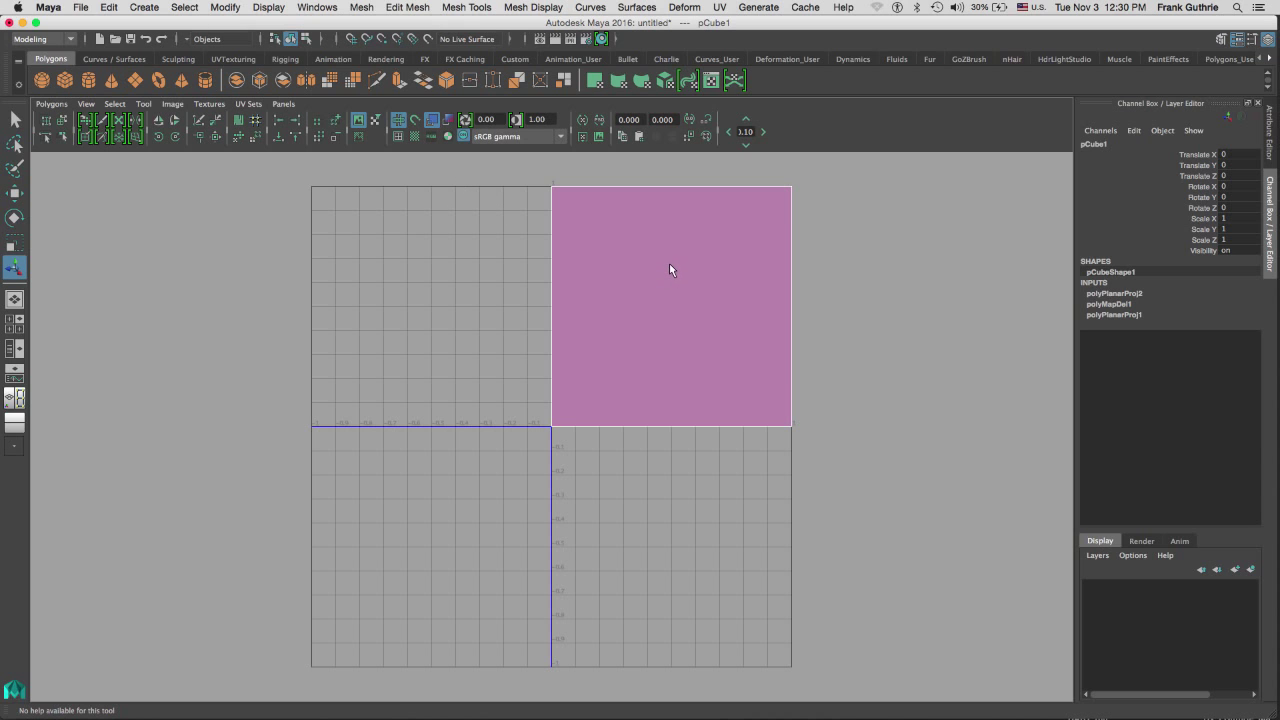
Restore the two-pane perspective view and select the cube's top face in Face mode.
{"action": "key", "text": "space"}
{"action": "key", "text": "space"}
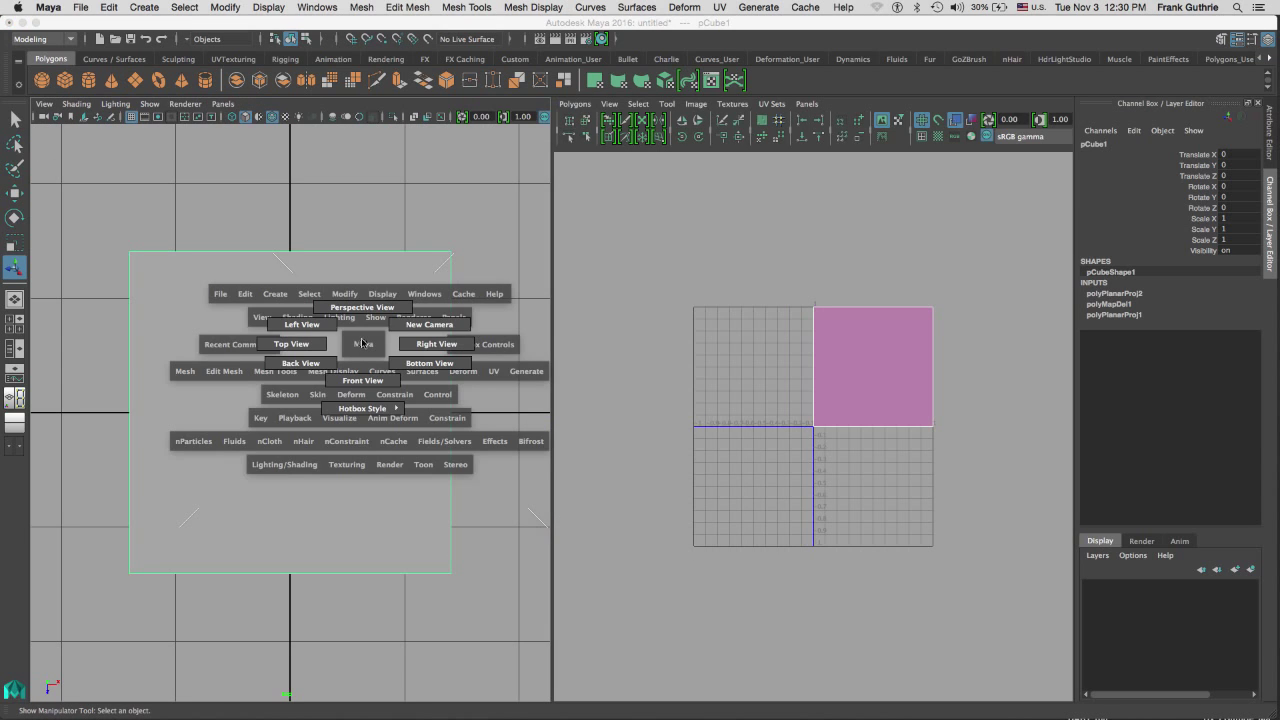
{"action": "left_click_drag", "start_coordinate": [362, 343], "coordinate": [364, 306]}
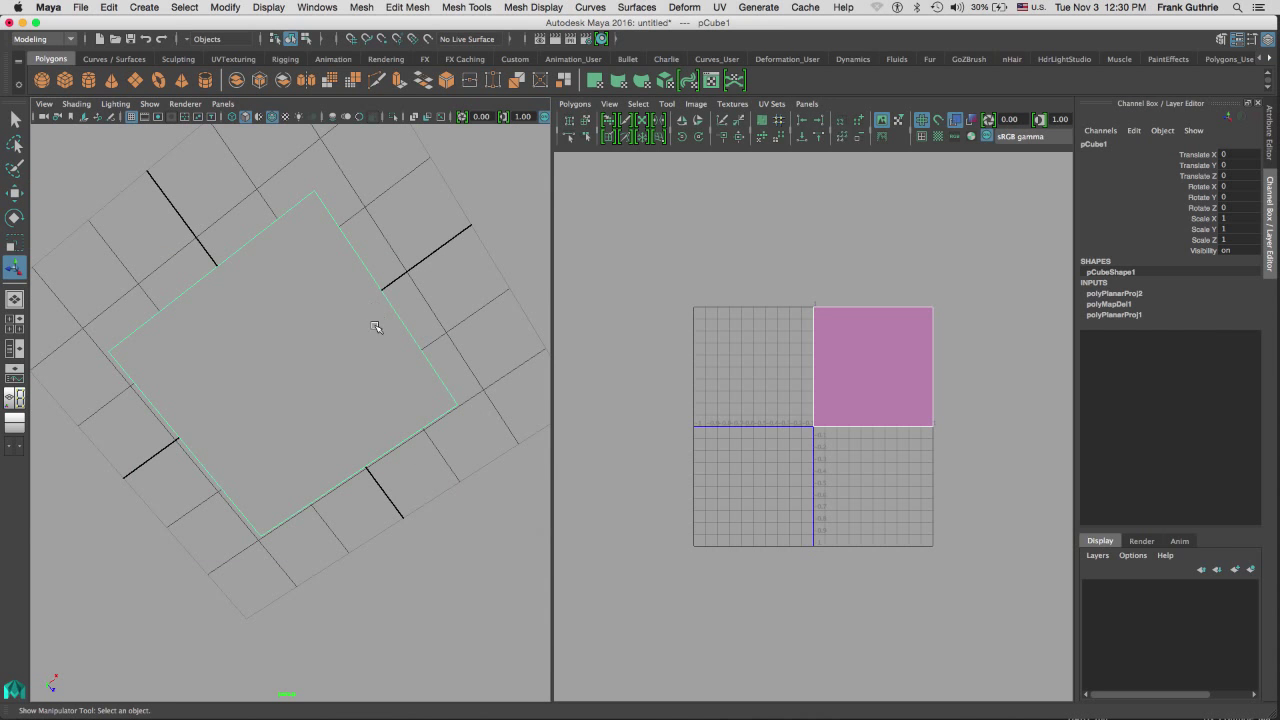
{"action": "left_click_drag", "start_coordinate": [377, 375], "coordinate": [310, 356], "text": "alt"}
{"action": "mouse_move", "coordinate": [315, 353]}
{"action": "right_mouse_down"}
{"action": "mouse_move", "coordinate": [309, 311]}
{"action": "mouse_move", "coordinate": [306, 376]}
{"action": "right_mouse_up"}
{"action": "left_click", "coordinate": [306, 376]}
{"action": "mouse_move", "coordinate": [306, 376]}
{"action": "left_mouse_down", "text": "alt"}
{"action": "mouse_move", "coordinate": [397, 291]}
{"action": "mouse_move", "coordinate": [320, 517]}
{"action": "mouse_move", "coordinate": [317, 349]}
{"action": "mouse_move", "coordinate": [329, 409]}
{"action": "mouse_move", "coordinate": [330, 300]}
{"action": "mouse_move", "coordinate": [337, 351]}
{"action": "mouse_move", "coordinate": [314, 389]}
{"action": "mouse_move", "coordinate": [320, 373]}
{"action": "left_mouse_up", "text": "alt"}
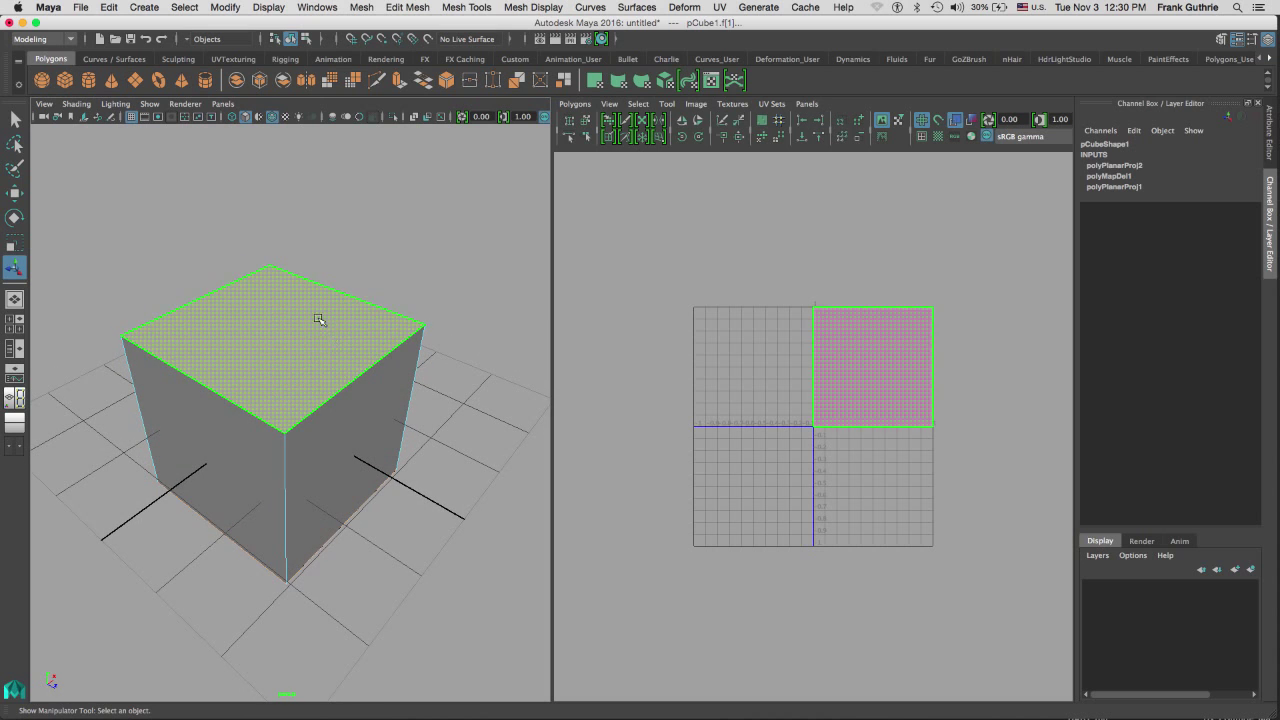
Activate the Move tool (W) and orbit to a three-quarter view of the cube.
{"action": "key", "text": "w"}
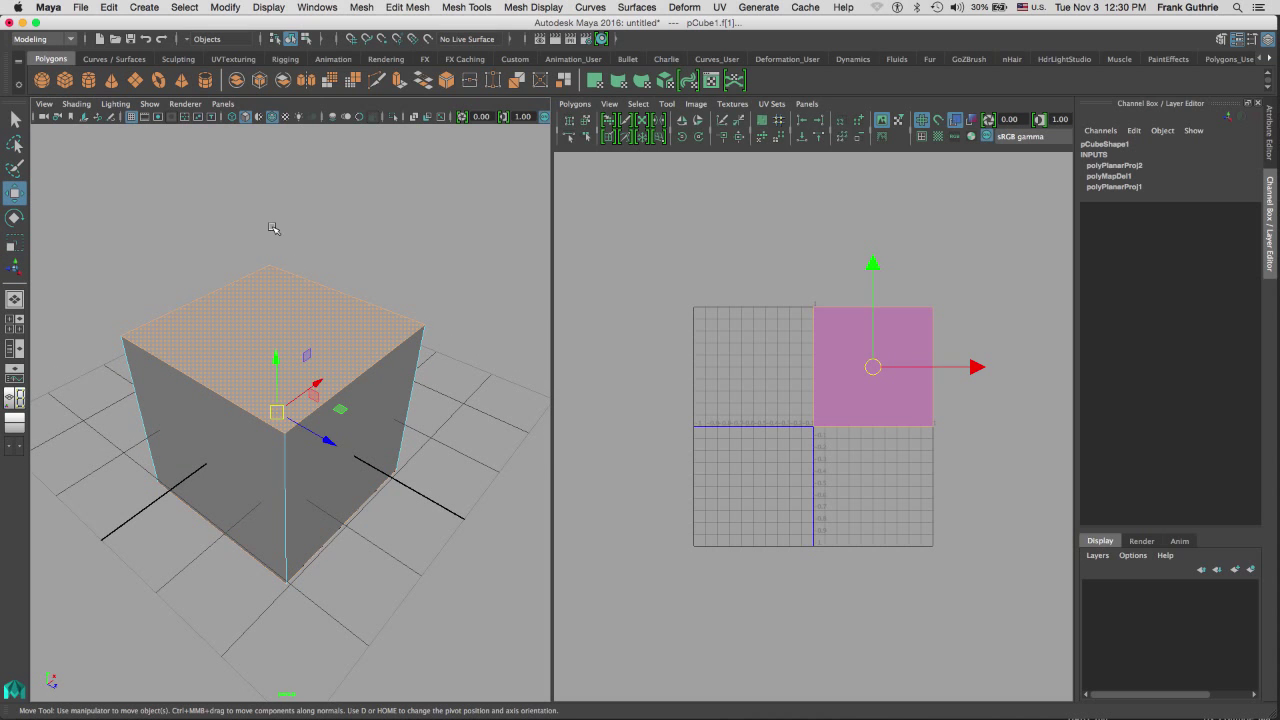
{"action": "left_click_drag", "start_coordinate": [303, 387], "coordinate": [318, 290], "text": "alt"}
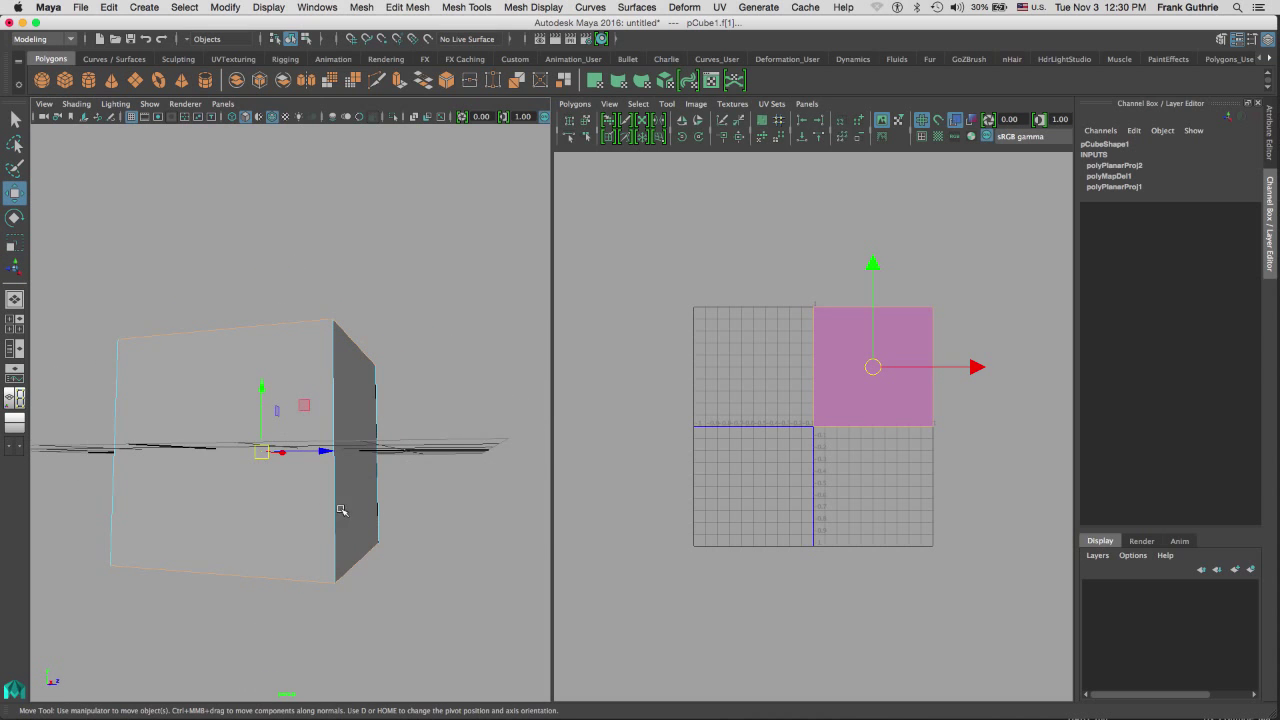
{"action": "left_click_drag", "start_coordinate": [343, 511], "coordinate": [305, 463], "text": "alt"}
{"action": "left_click_drag", "start_coordinate": [337, 352], "coordinate": [335, 395], "text": "alt"}
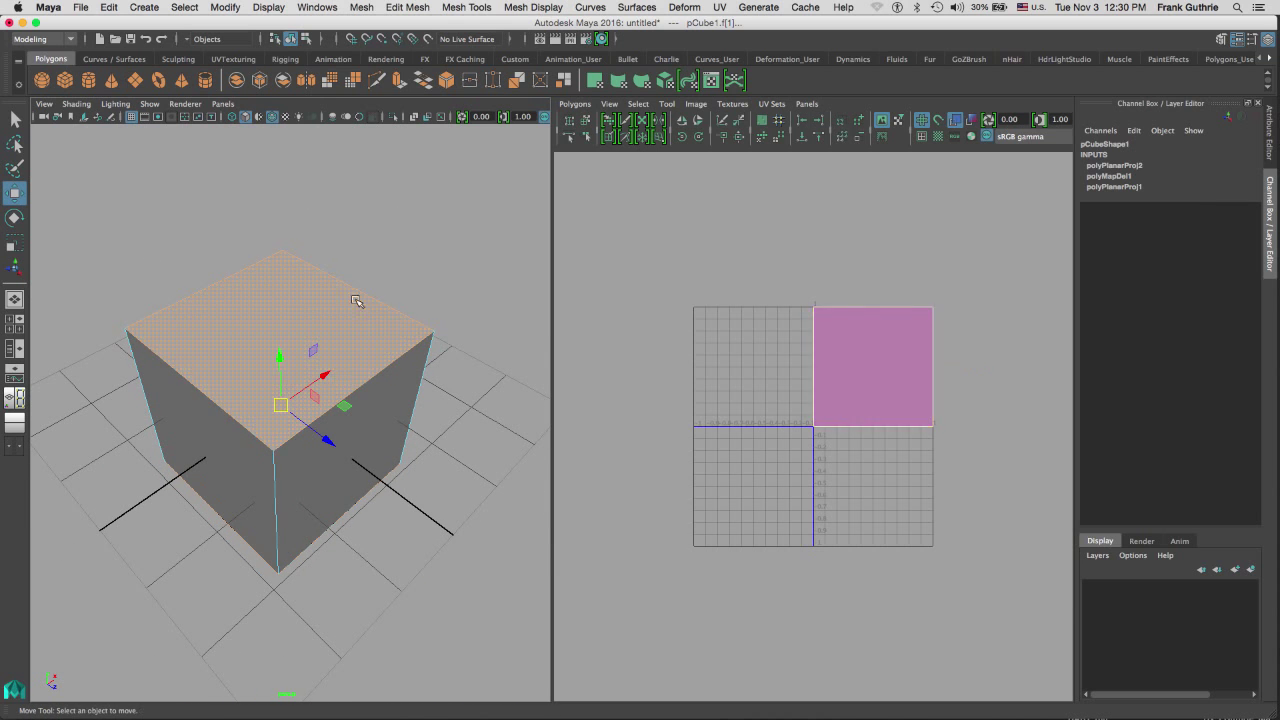
Slide the top face's UV shell left along U, beside the 0–1 square.
{"action": "left_click", "coordinate": [335, 330]}
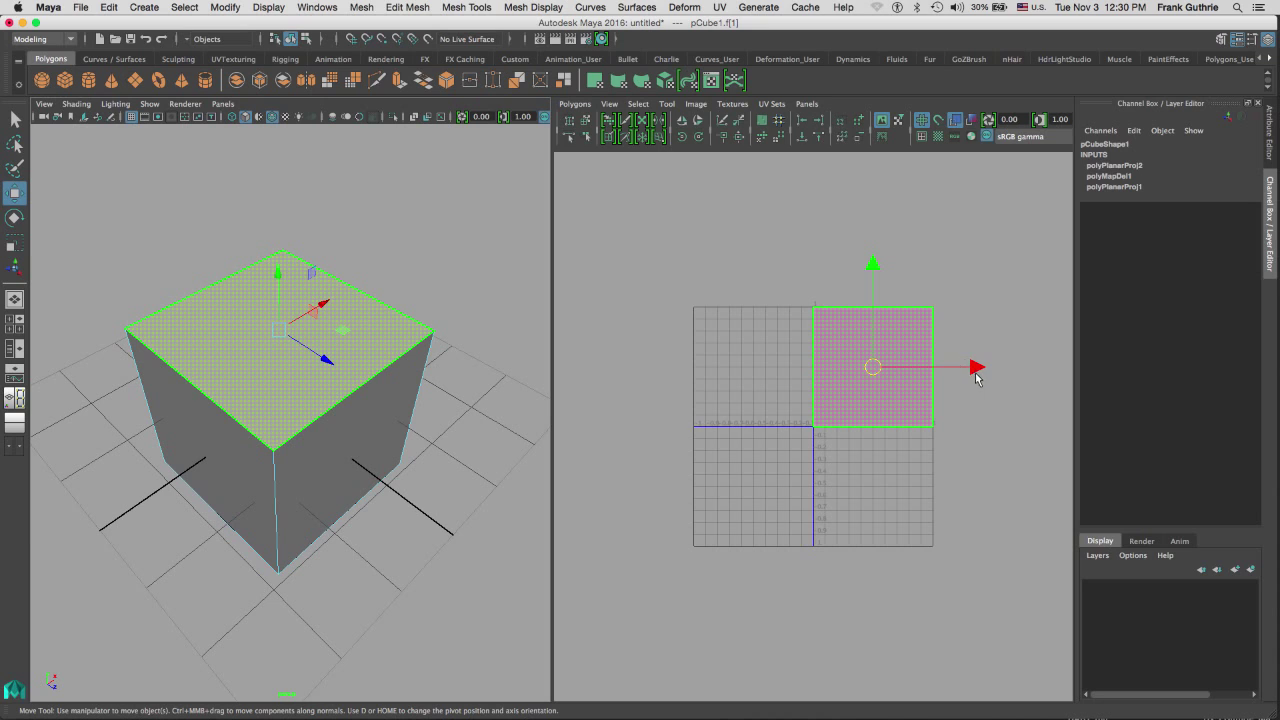
{"action": "left_click_drag", "start_coordinate": [975, 369], "coordinate": [823, 366]}
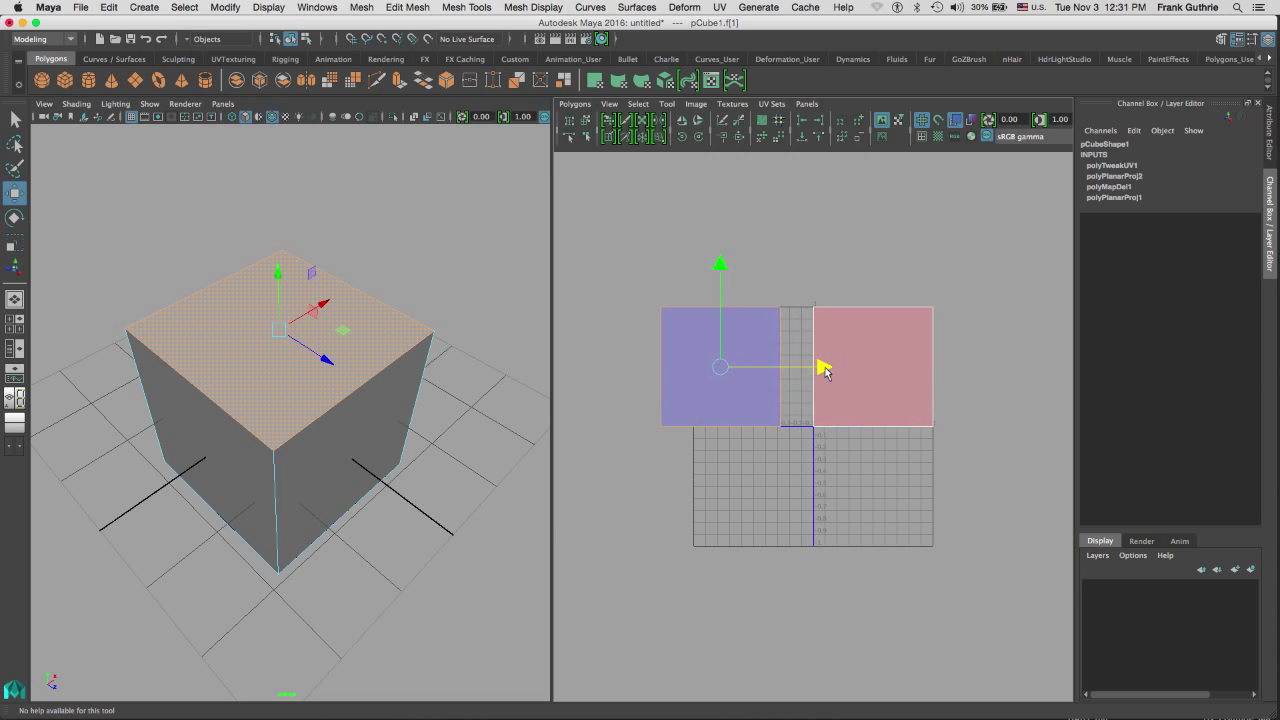
{"action": "key", "text": "space"}
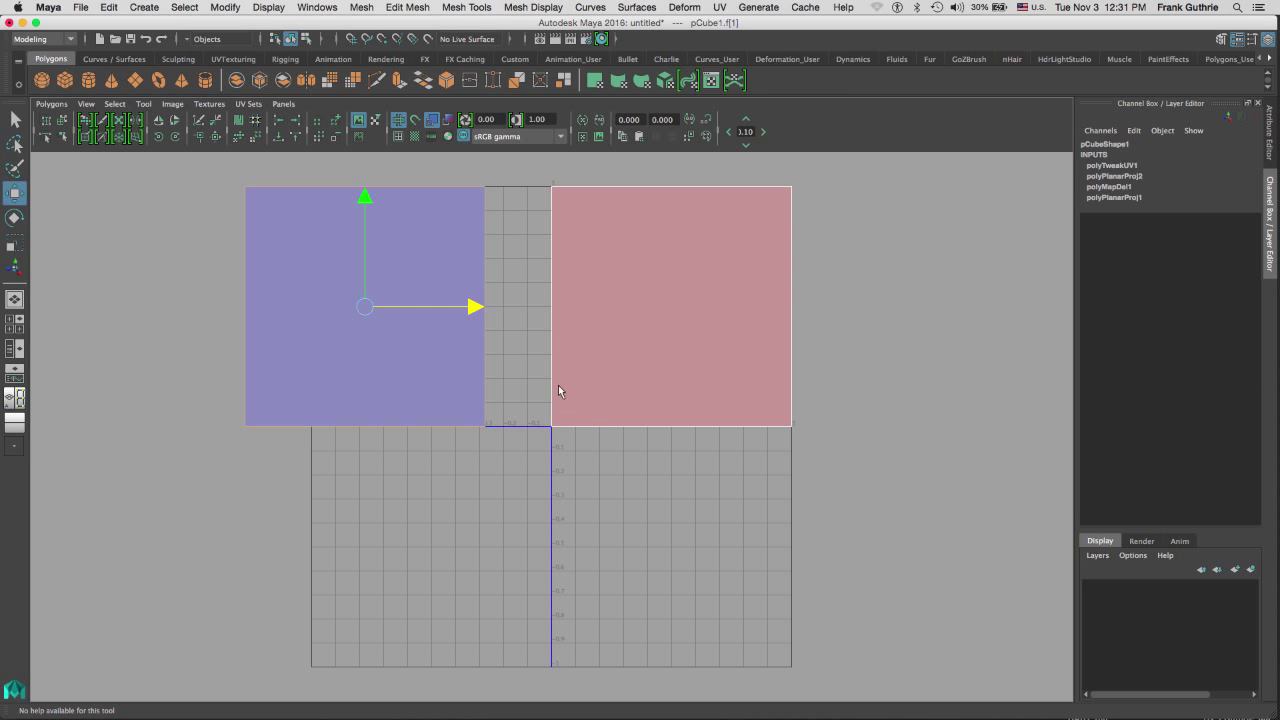
Test-move the pink shell right, undo it, and restore the two-pane layout.
{"action": "right_click_drag", "start_coordinate": [569, 376], "coordinate": [628, 375]}
{"action": "right_click_drag", "start_coordinate": [611, 294], "coordinate": [613, 327]}
{"action": "left_click", "coordinate": [628, 309]}
{"action": "left_click_drag", "start_coordinate": [788, 307], "coordinate": [995, 295]}
{"action": "key", "text": "ctrl+z"}
{"action": "left_click", "coordinate": [870, 308]}
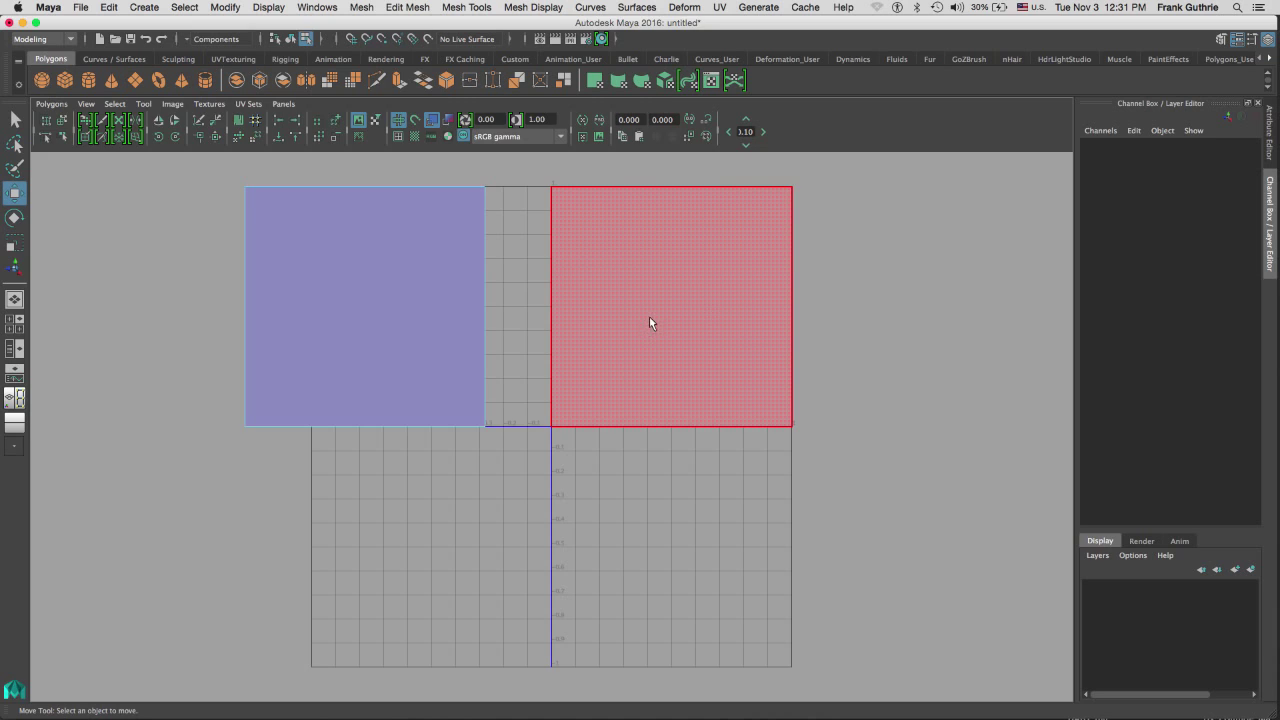
{"action": "key", "text": "space"}
Select the pink shell, then the entire blue top-face UV shell.
{"action": "left_click", "coordinate": [827, 337]}
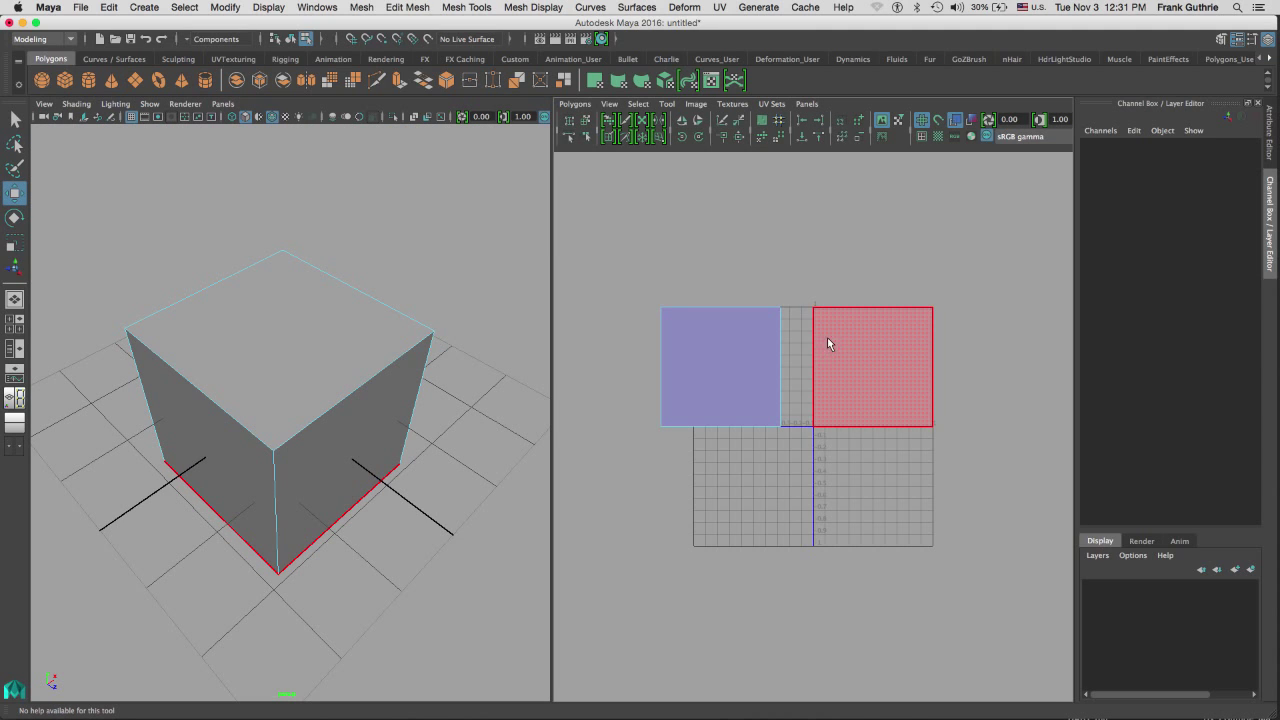
{"action": "left_click", "coordinate": [699, 329]}
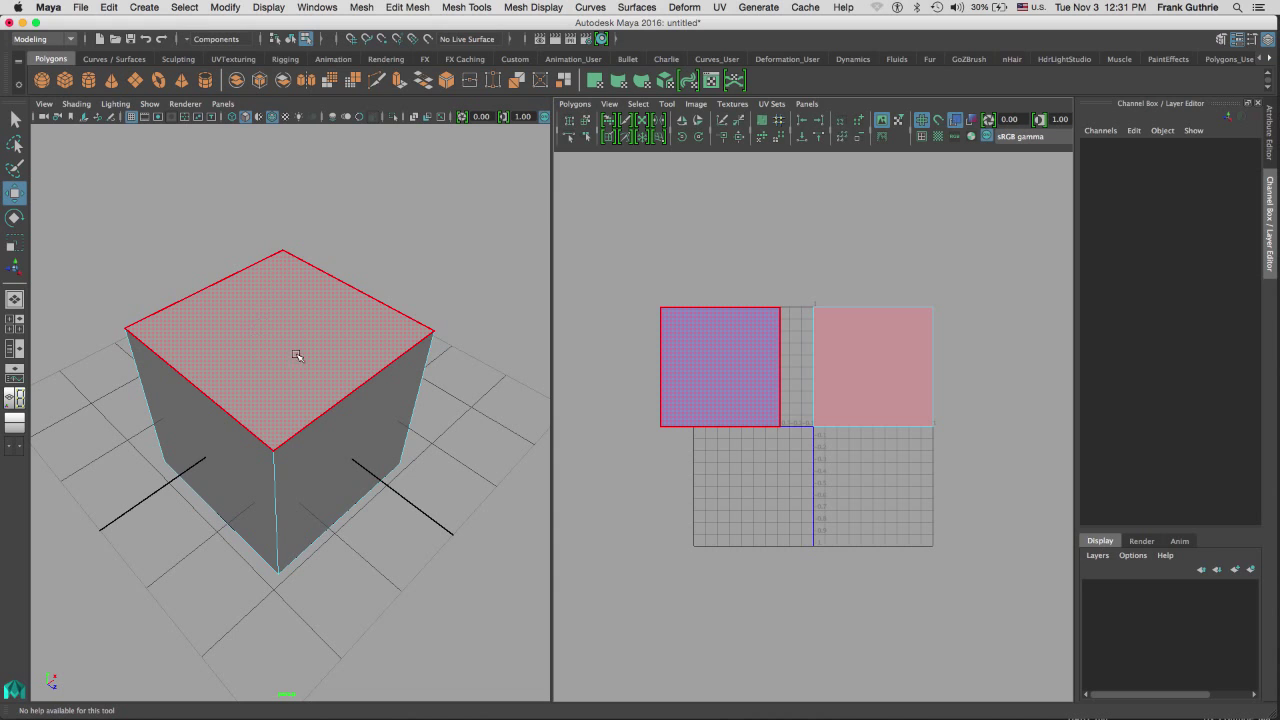
{"action": "left_click_drag", "start_coordinate": [654, 286], "coordinate": [788, 469]}
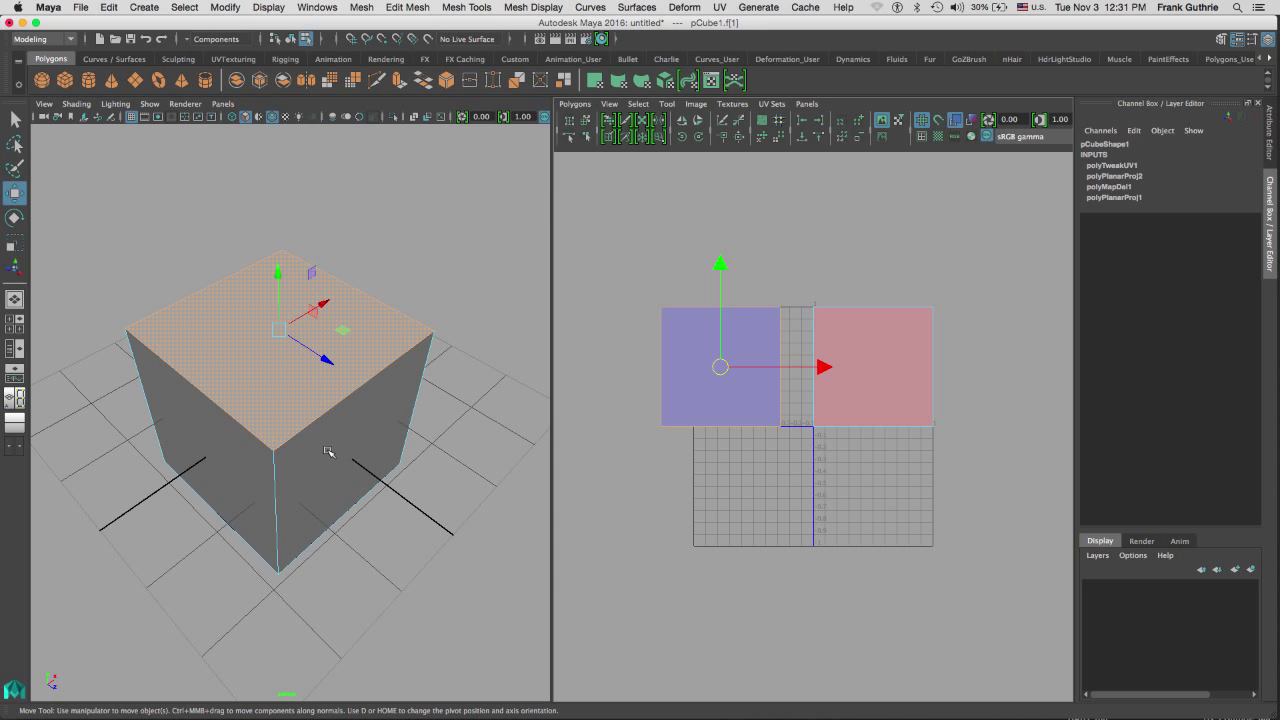
Orbit under the cube, pick its bottom face, and maximize the UV Editor.
{"action": "left_click_drag", "start_coordinate": [331, 452], "coordinate": [320, 414], "text": "alt"}
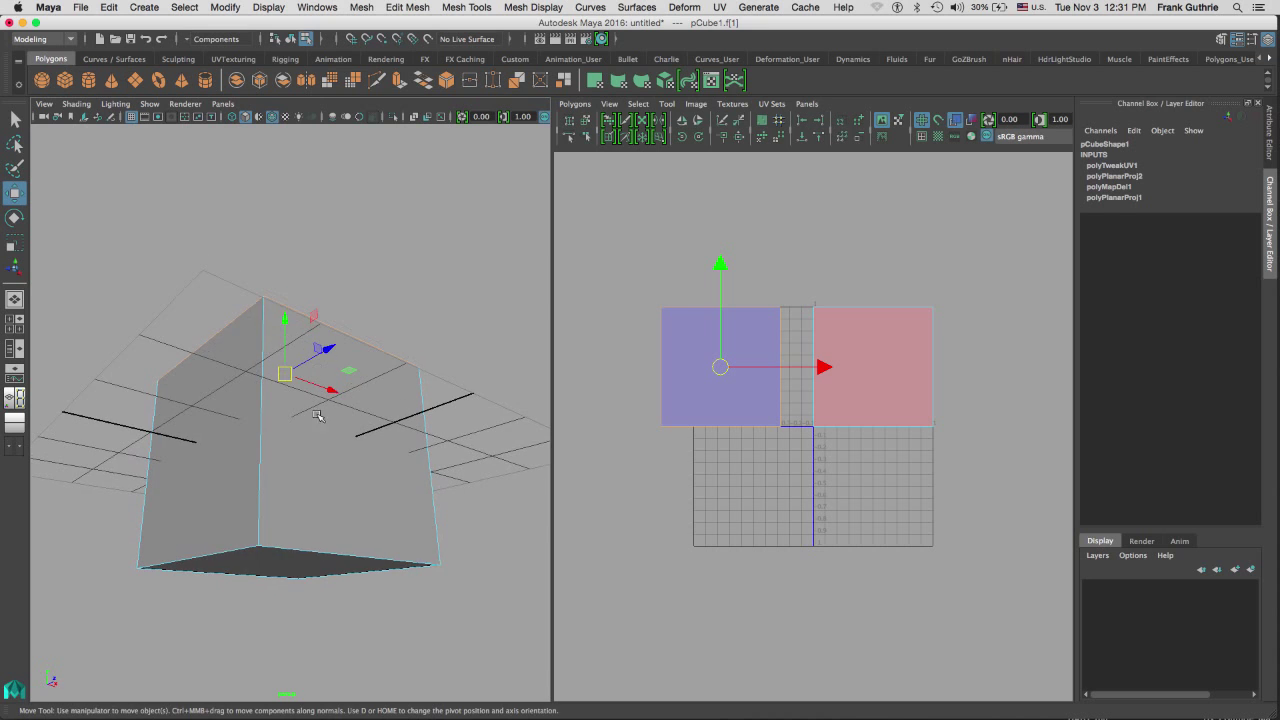
{"action": "left_click_drag", "start_coordinate": [295, 537], "coordinate": [286, 534], "text": "alt"}
{"action": "left_click", "coordinate": [286, 534]}
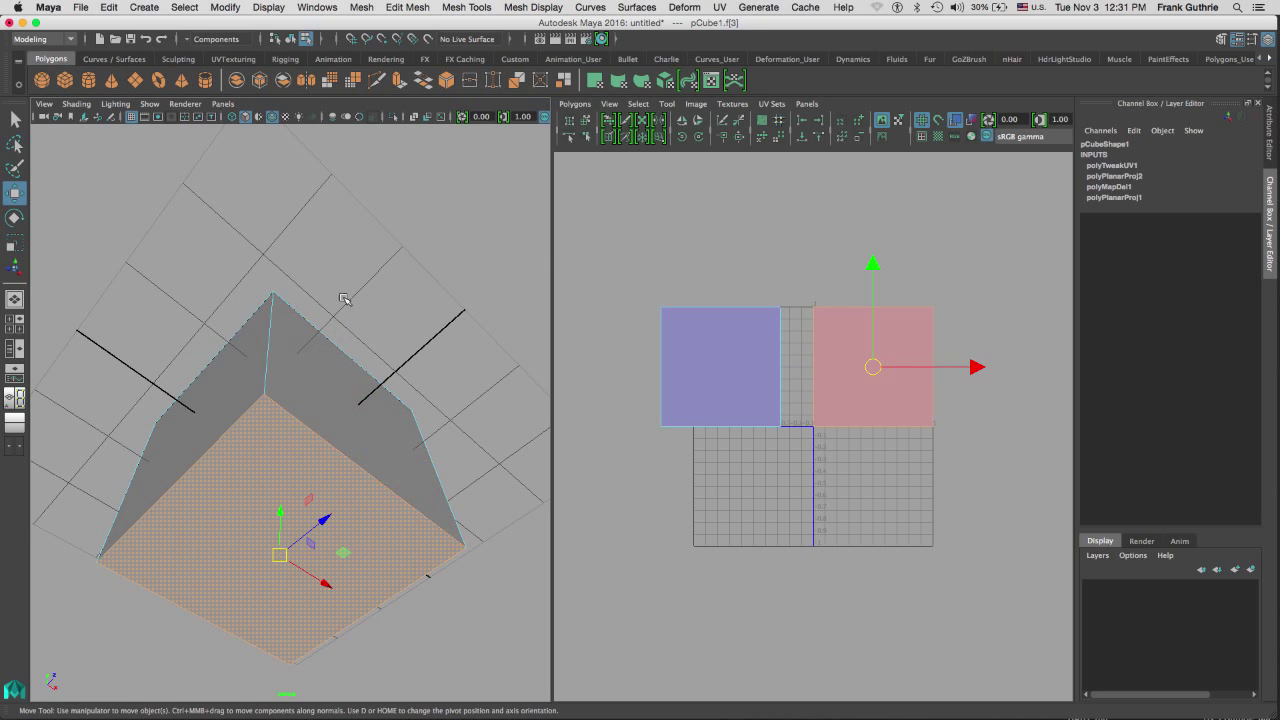
{"action": "left_click_drag", "start_coordinate": [343, 297], "coordinate": [383, 411], "text": "alt"}
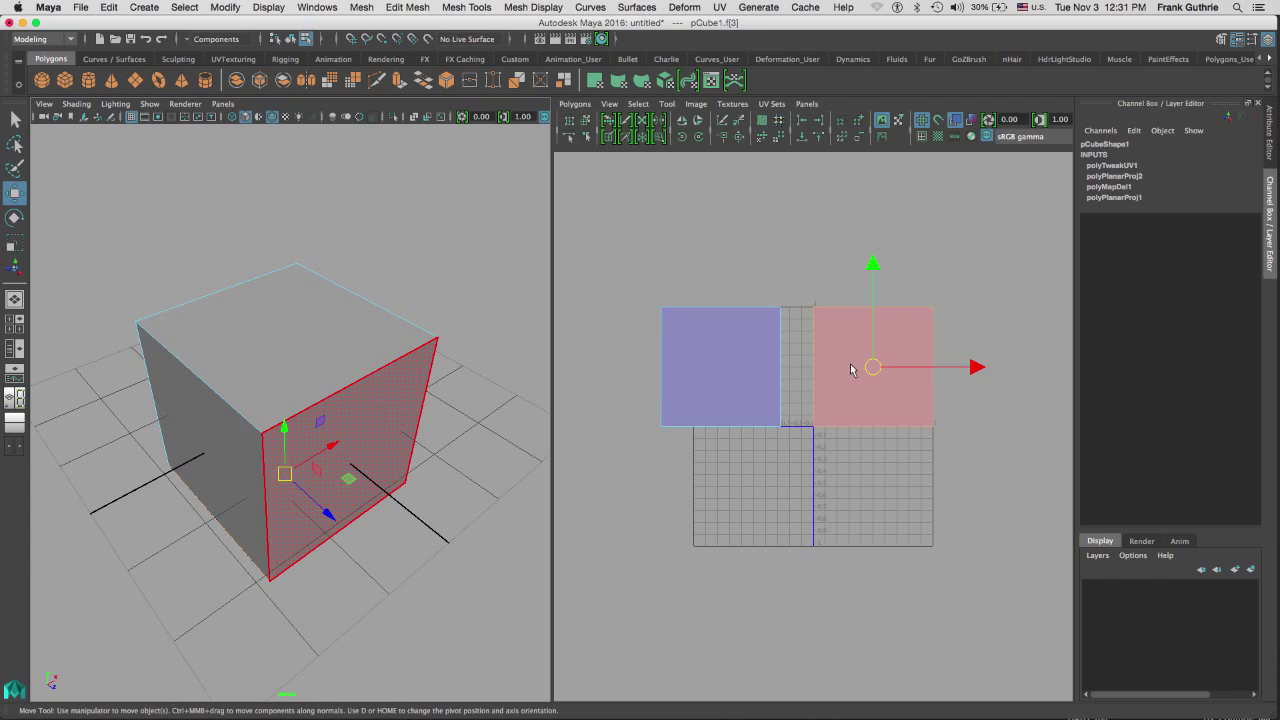
{"action": "key", "text": "space"}
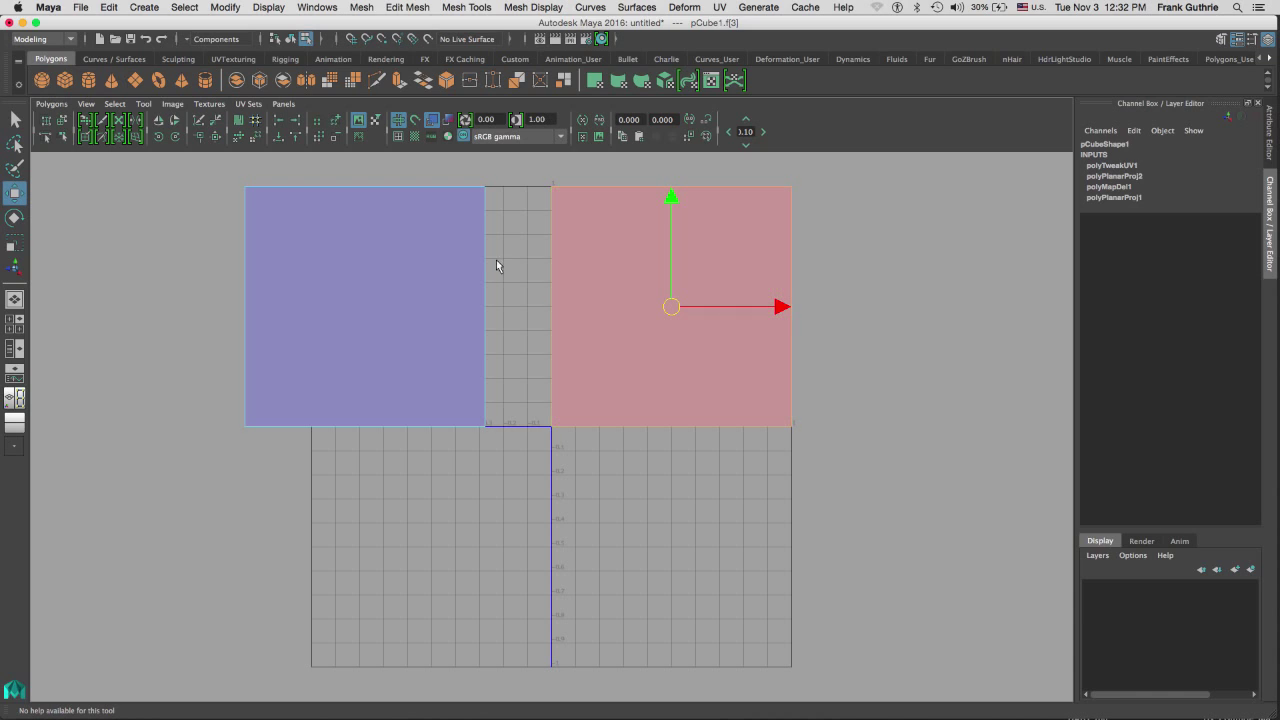
Flip the bottom face's UV shell in U and clear the selection.
{"action": "left_click", "coordinate": [157, 122]}
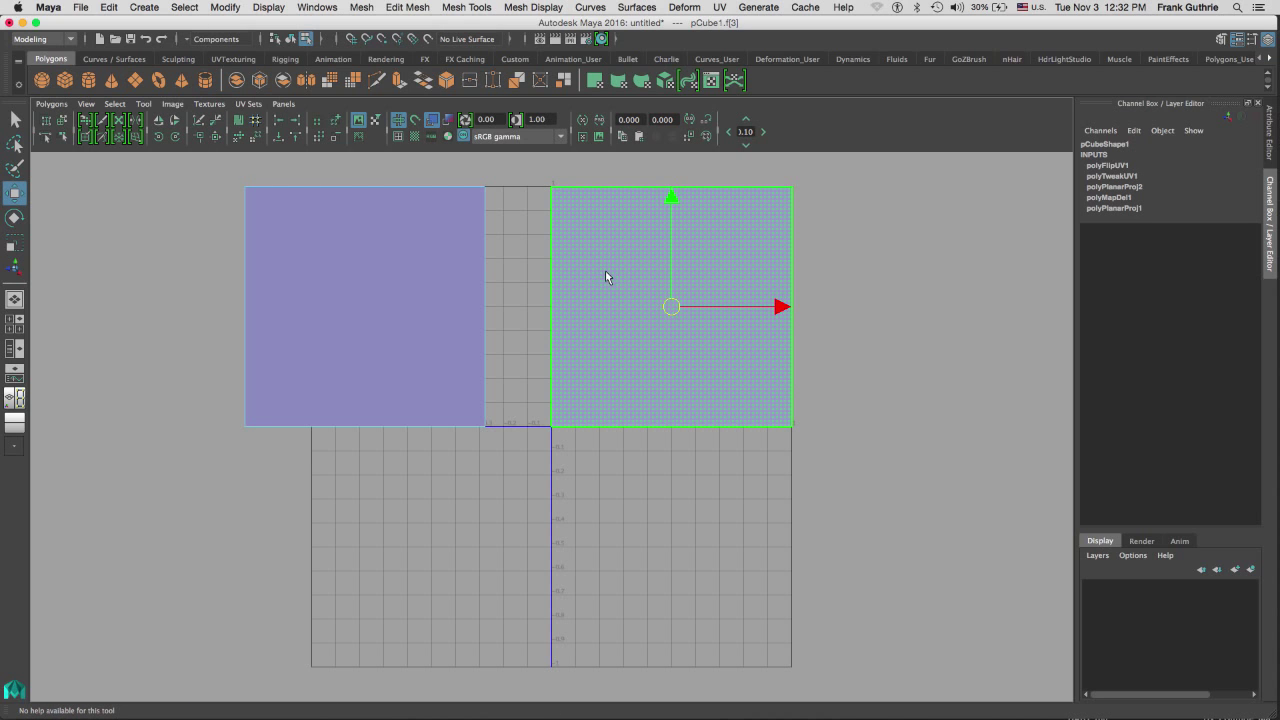
{"action": "left_click", "coordinate": [523, 261]}
{"action": "right_click_drag", "start_coordinate": [543, 251], "coordinate": [553, 284]}
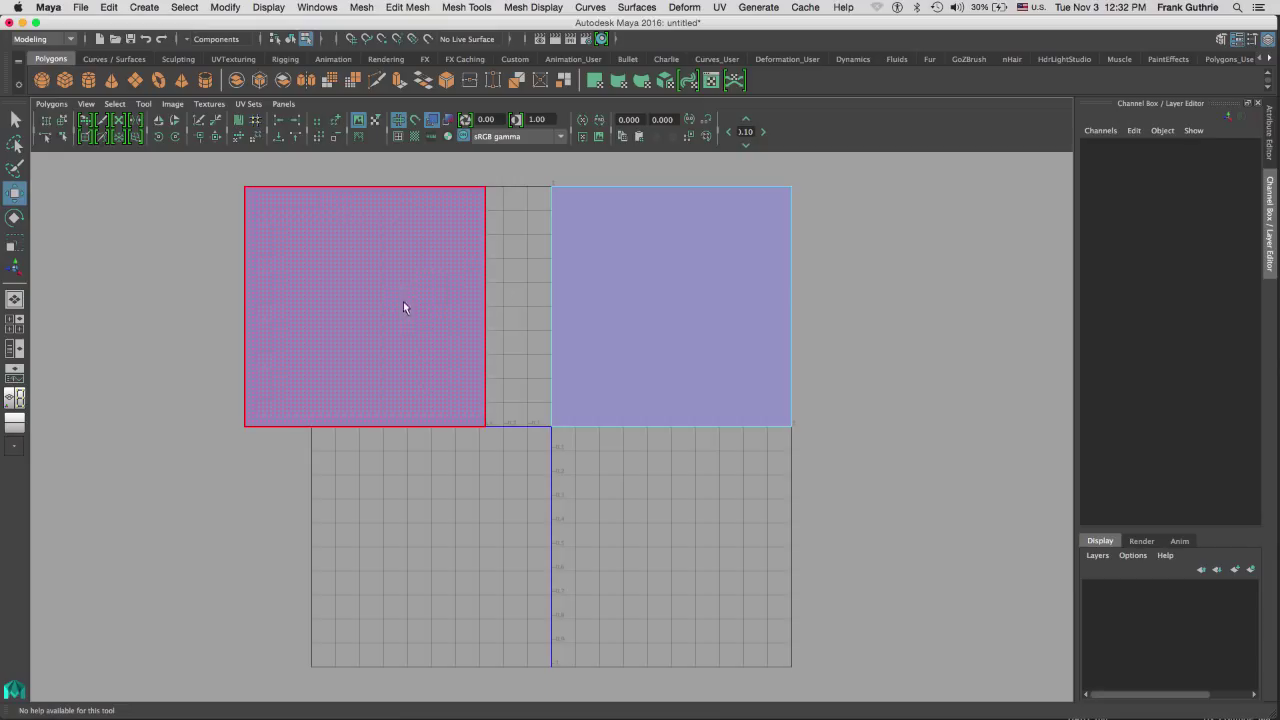
Restore the split 3D/UV layout and select the cube's front-right face.
{"action": "key", "text": "space"}
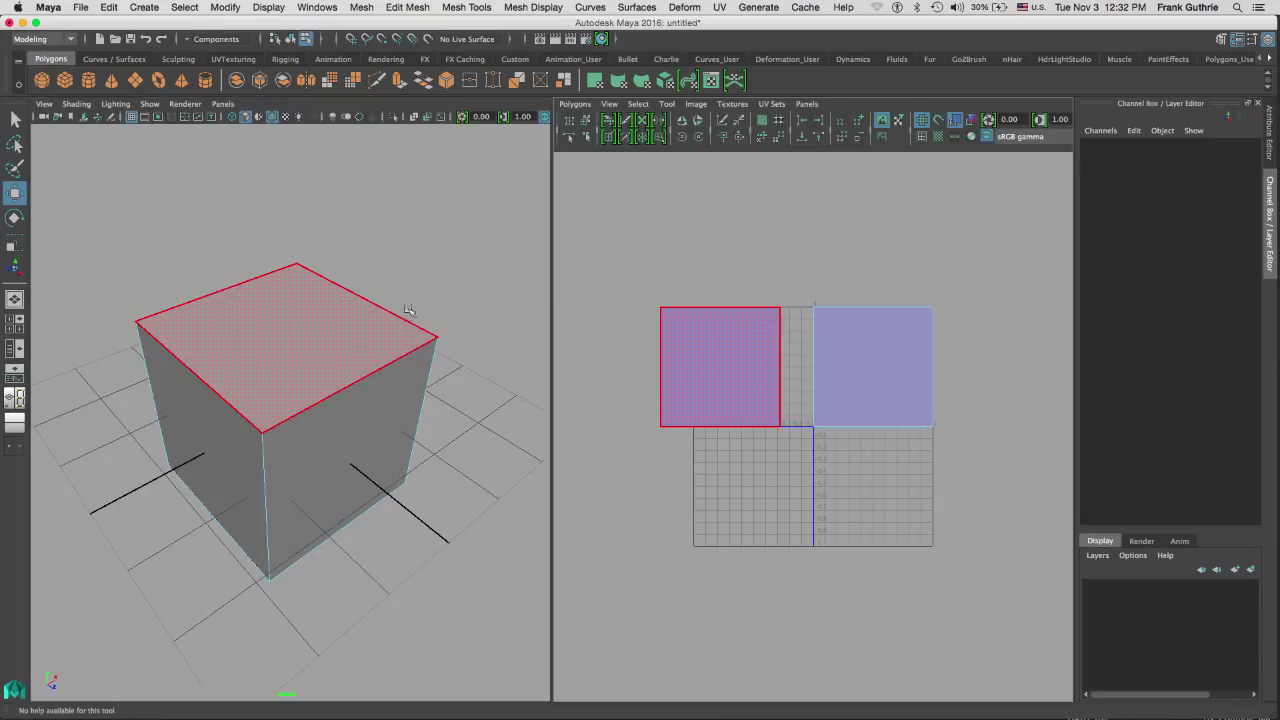
{"action": "right_click_drag", "start_coordinate": [340, 445], "coordinate": [342, 452]}
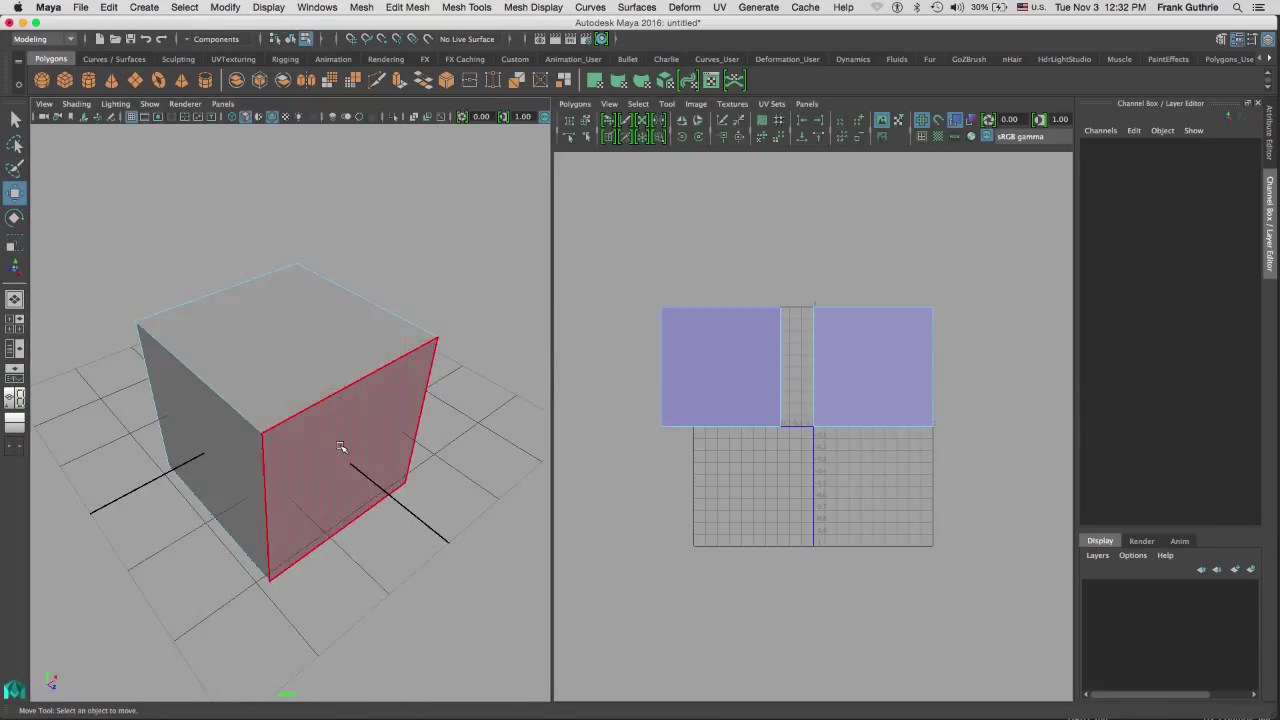
{"action": "left_click", "coordinate": [343, 447]}
Orbit so the front-right face points at the camera, then open the UV menu.
{"action": "left_click_drag", "start_coordinate": [266, 380], "coordinate": [349, 374], "text": "alt"}
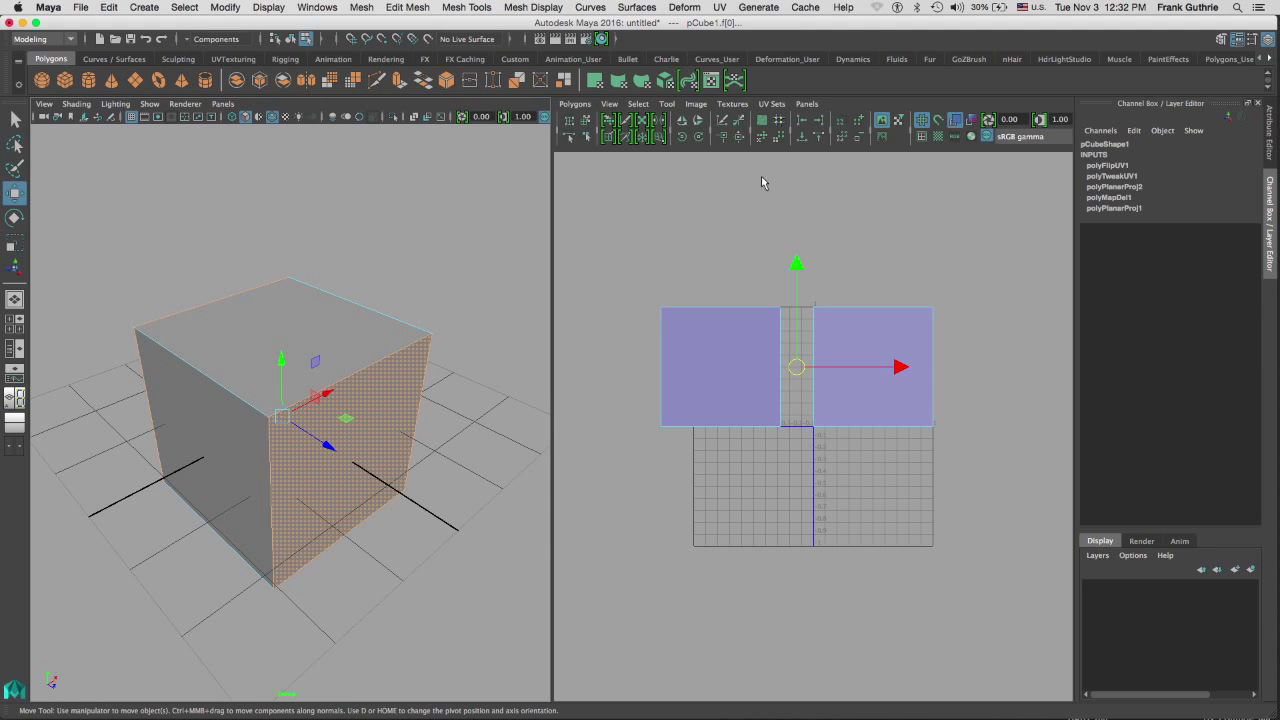
{"action": "left_click", "coordinate": [719, 8]}
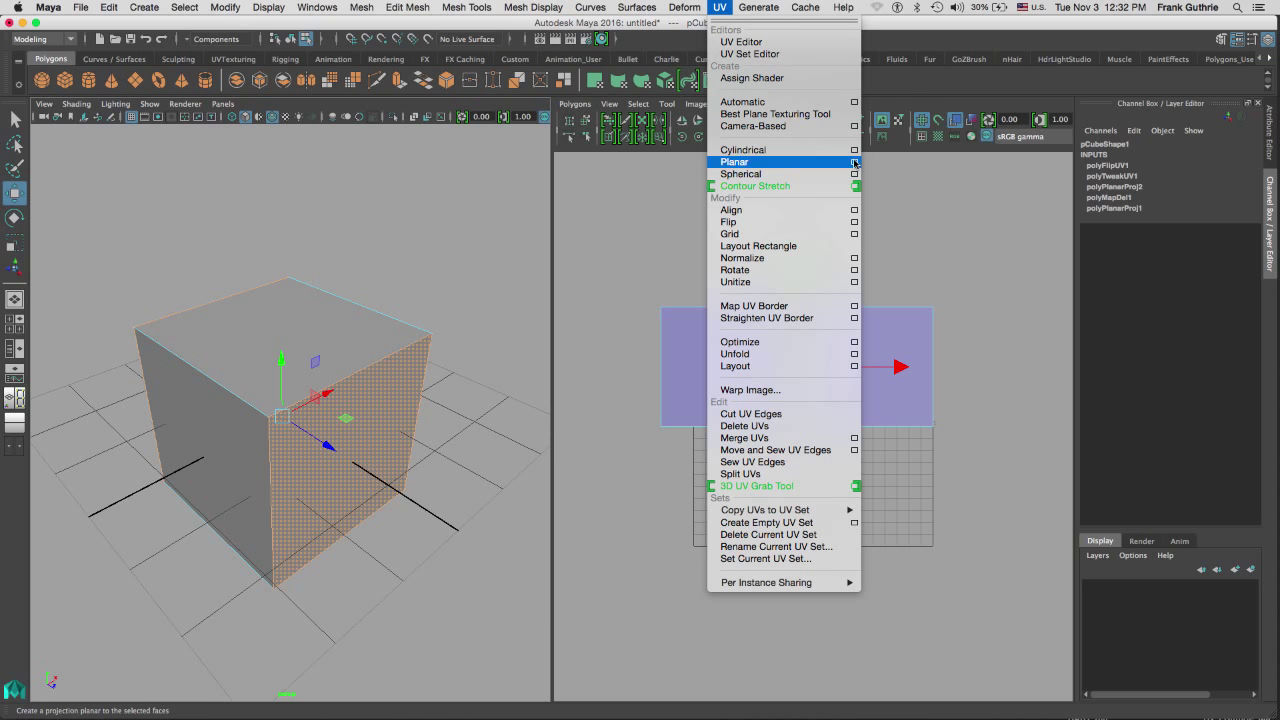
Planar-project the front-right face from the Z axis, then clear the selection.
{"action": "left_click", "coordinate": [855, 162]}
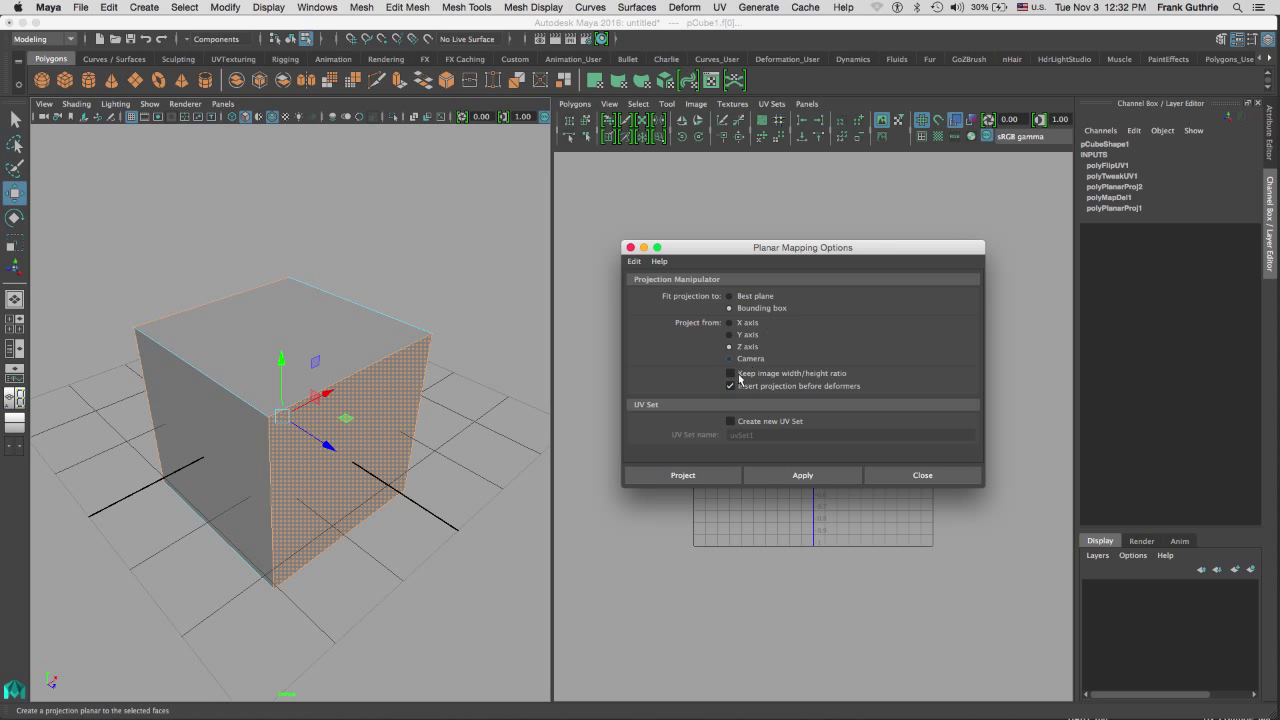
{"action": "left_click", "coordinate": [683, 475]}
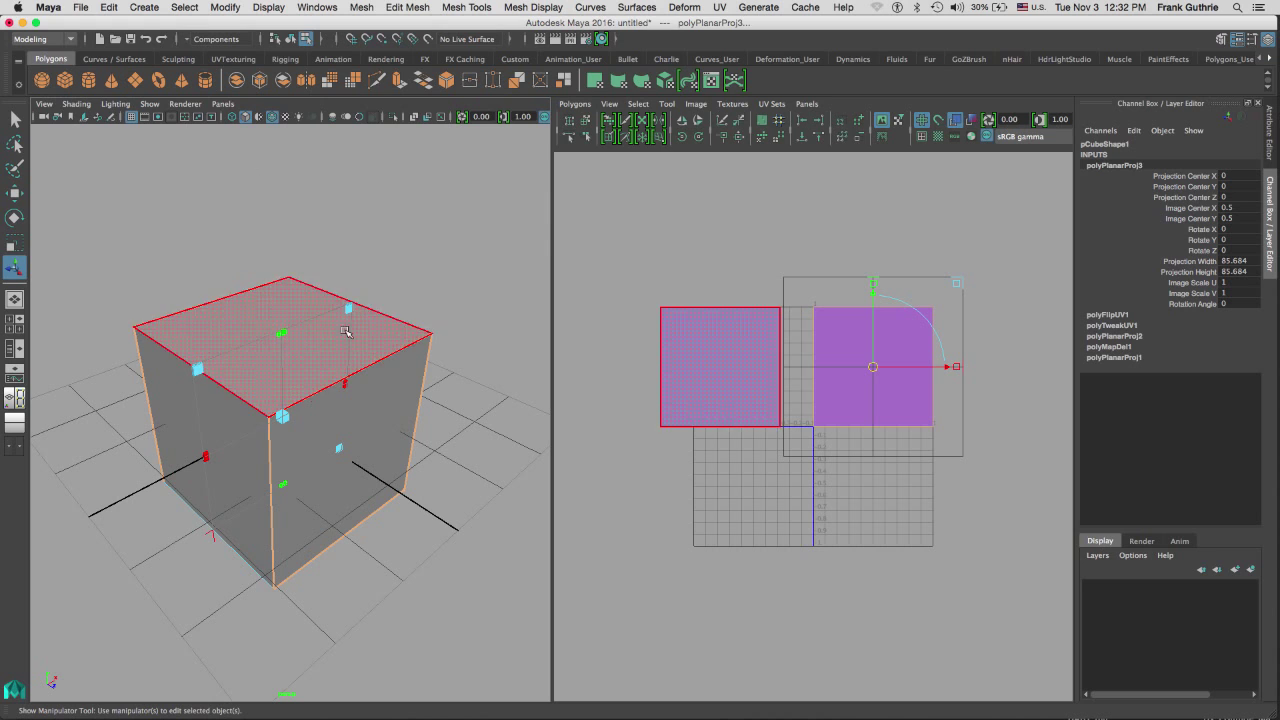
{"action": "left_click", "coordinate": [446, 260]}
Switch from face editing back to Object Mode so the whole cube is selected.
{"action": "right_click_drag", "start_coordinate": [380, 345], "coordinate": [412, 330]}
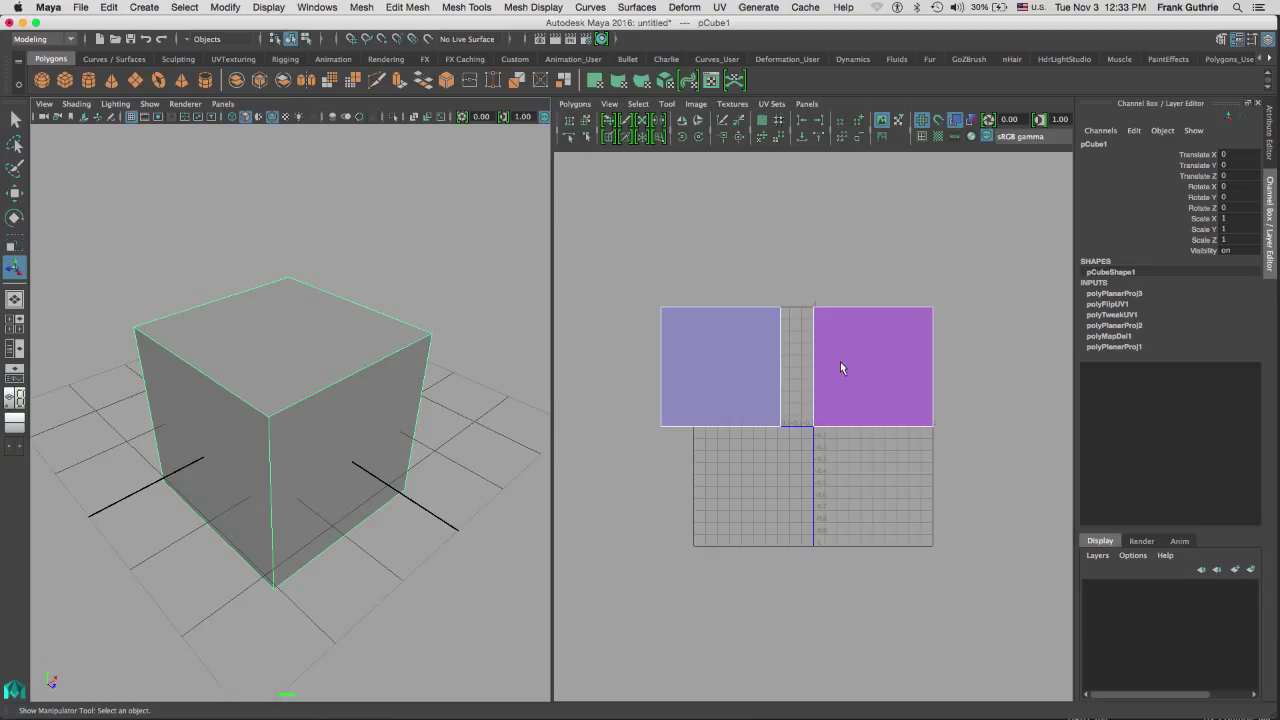
Place a side face's UV shell to the right of the purple square.
{"action": "key", "text": "w"}
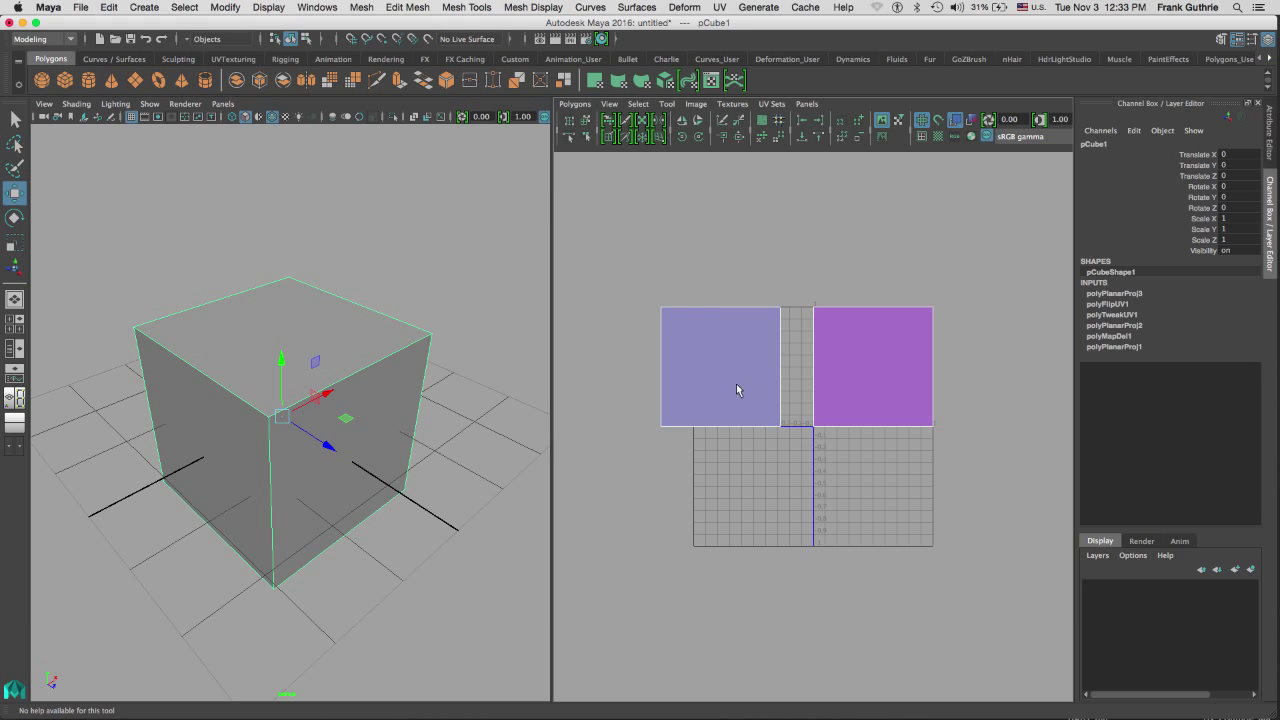
{"action": "left_click", "coordinate": [733, 376]}
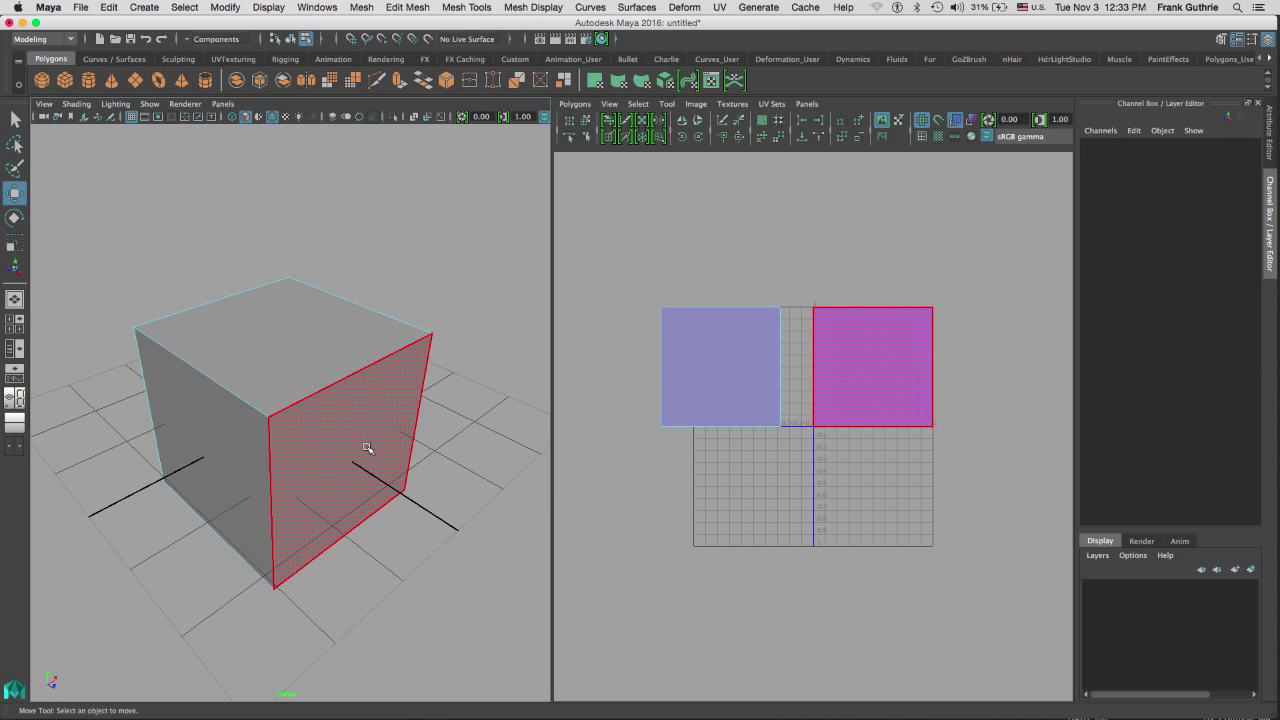
{"action": "left_click", "coordinate": [913, 361]}
{"action": "left_click_drag", "start_coordinate": [981, 370], "coordinate": [1108, 366]}
{"action": "key", "text": "ctrl+z"}
{"action": "left_click_drag", "start_coordinate": [333, 440], "coordinate": [396, 476], "text": "alt"}
{"action": "left_click", "coordinate": [848, 381]}
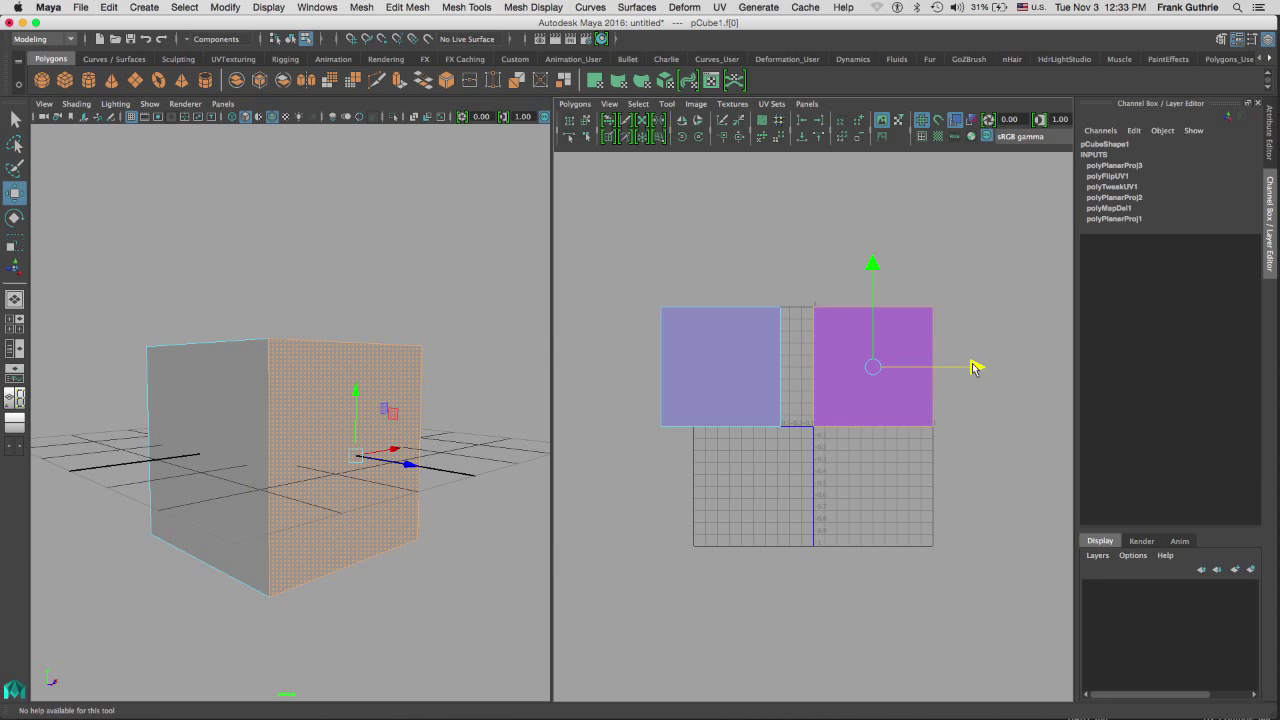
{"action": "left_click_drag", "start_coordinate": [973, 363], "coordinate": [1101, 350]}
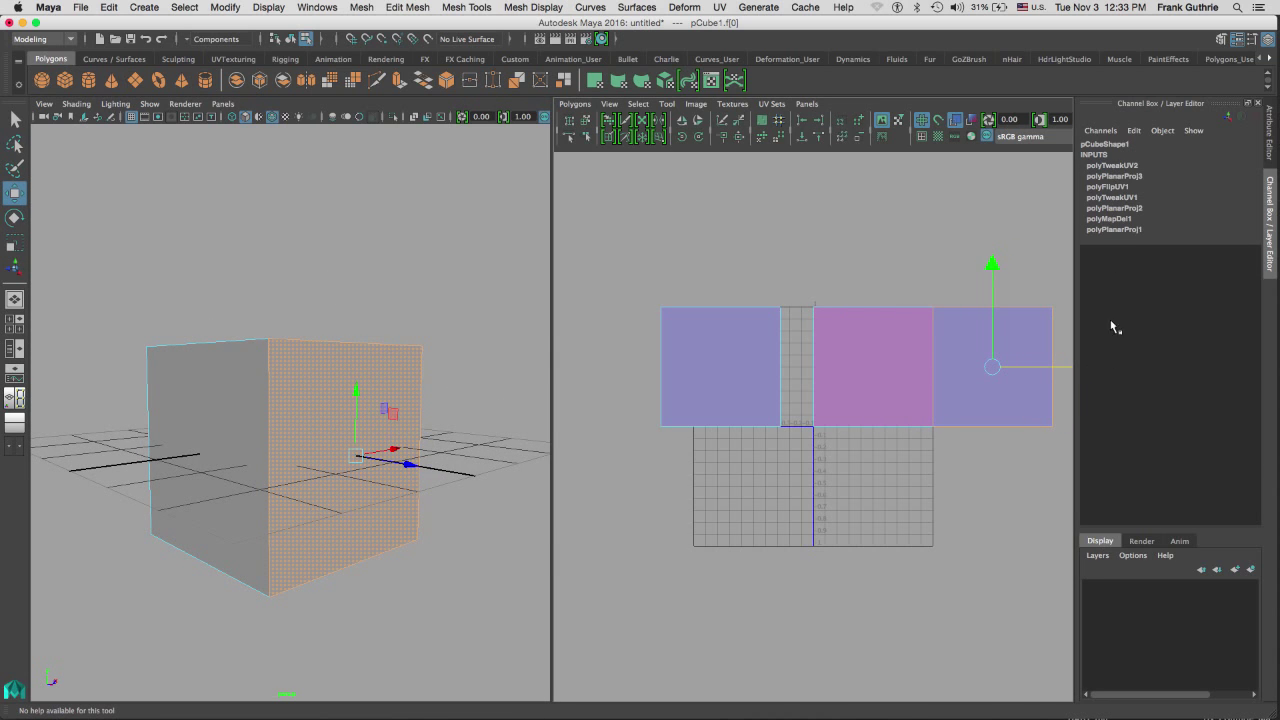
Move the bottom face's UV shell beneath the middle square.
{"action": "left_click_drag", "start_coordinate": [336, 576], "coordinate": [363, 534], "text": "alt"}
{"action": "left_click", "coordinate": [404, 521]}
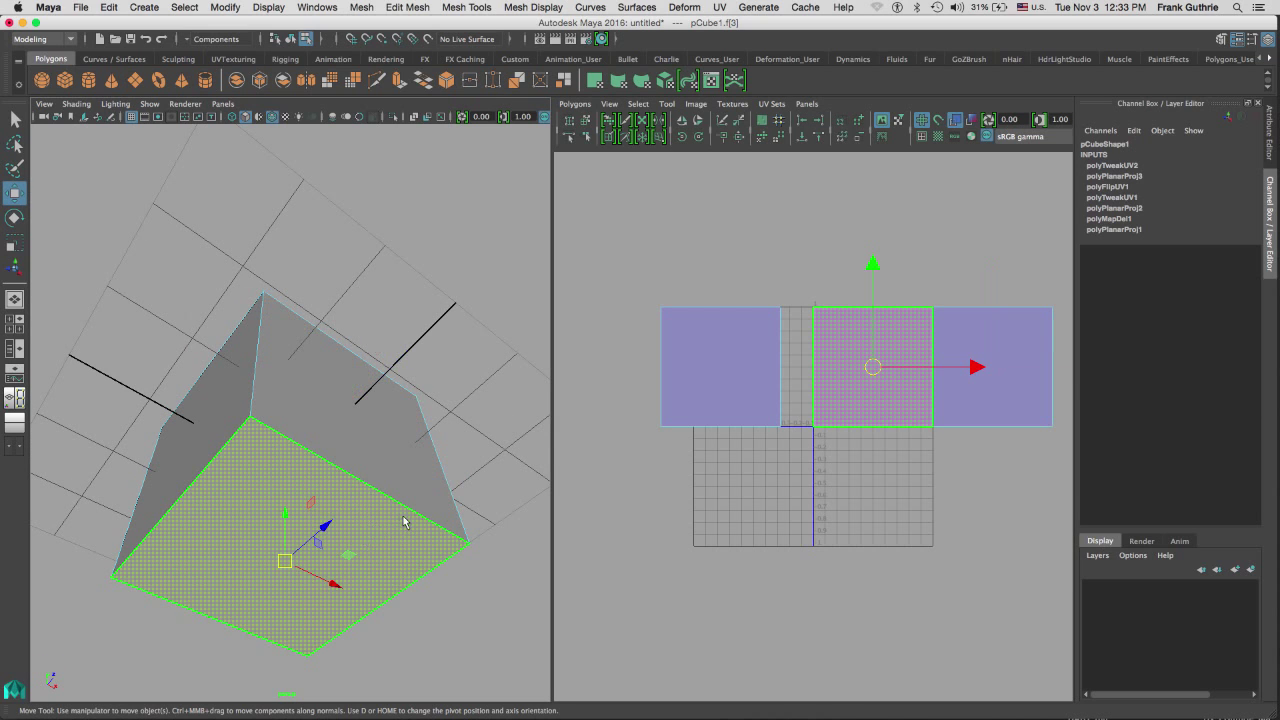
{"action": "left_click_drag", "start_coordinate": [874, 263], "coordinate": [872, 430]}
{"action": "left_click", "coordinate": [870, 445]}
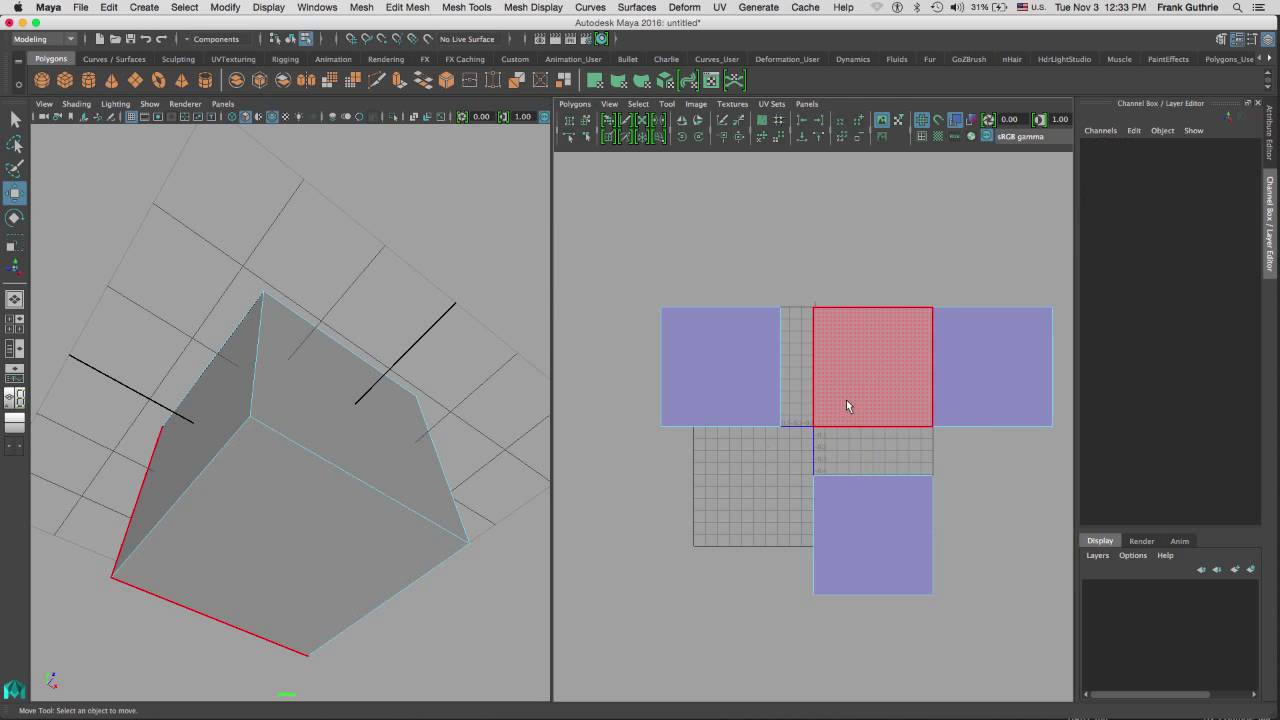
Flip the pink UV shell of face f[2] horizontally with Flip UVs in U.
{"action": "right_click_drag", "start_coordinate": [846, 400], "coordinate": [887, 401]}
{"action": "left_click_drag", "start_coordinate": [818, 269], "coordinate": [857, 414]}
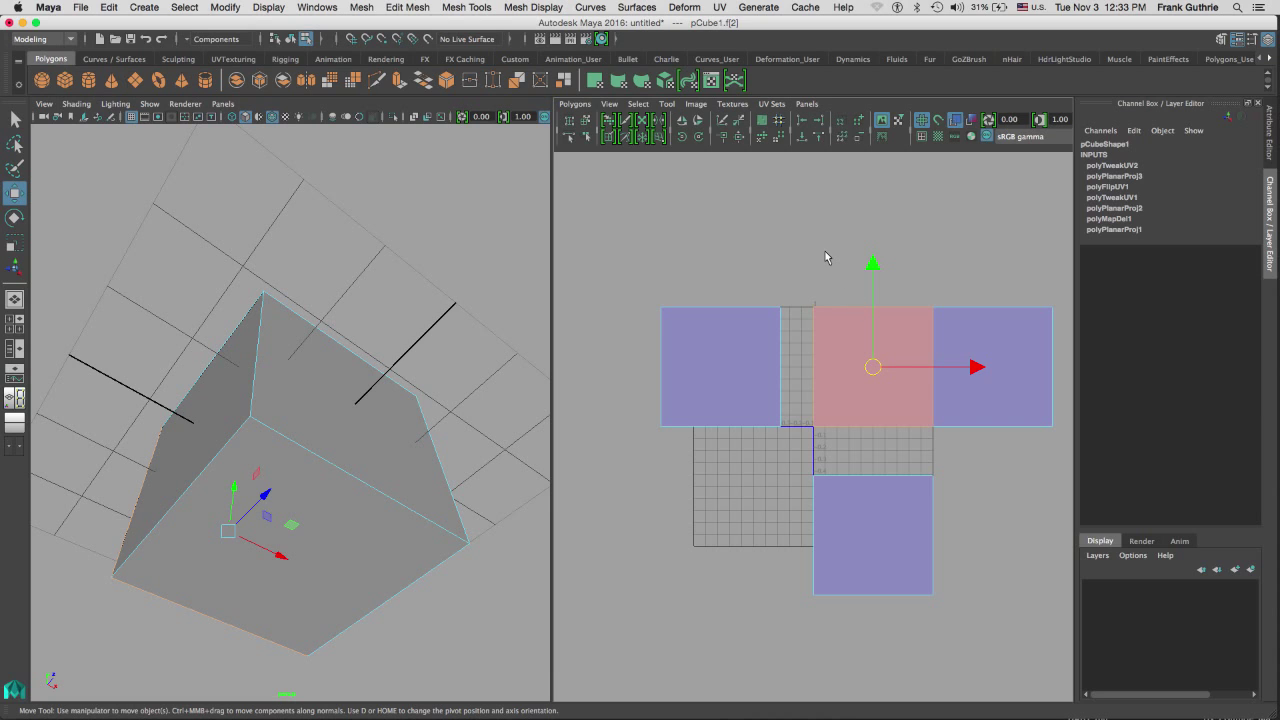
{"action": "left_click", "coordinate": [683, 122]}
{"action": "left_click", "coordinate": [760, 295]}
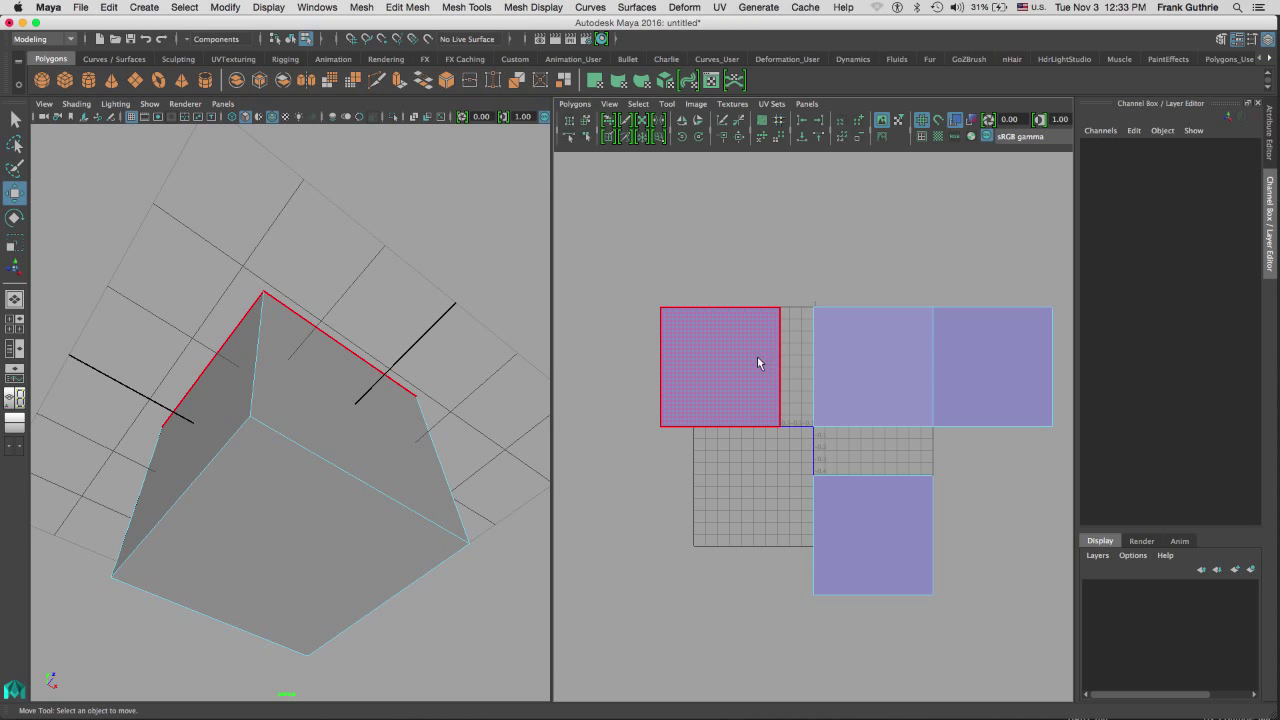
{"action": "left_click_drag", "start_coordinate": [405, 286], "coordinate": [445, 374], "text": "alt"}
Apply an X-axis planar UV projection to the cube's front and right faces.
{"action": "left_click", "coordinate": [243, 469]}
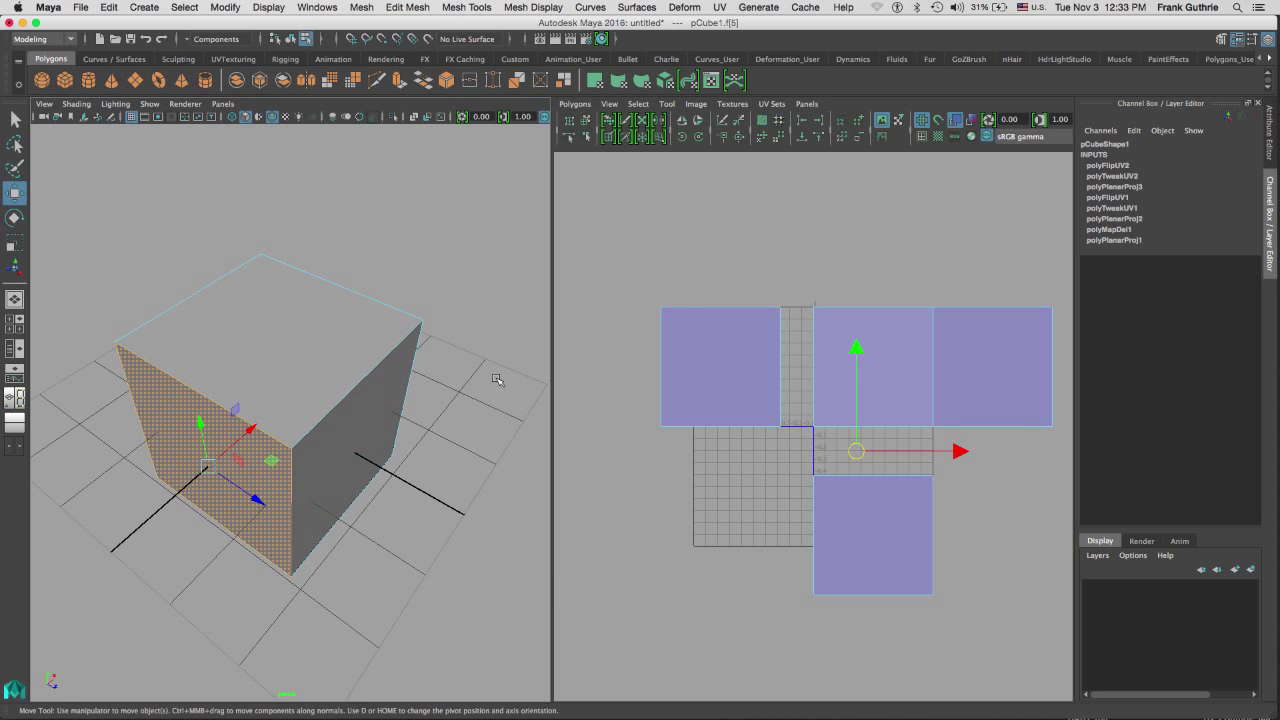
{"action": "left_click_drag", "start_coordinate": [243, 469], "coordinate": [380, 505], "text": "alt"}
{"action": "left_click", "coordinate": [386, 508], "text": "shift"}
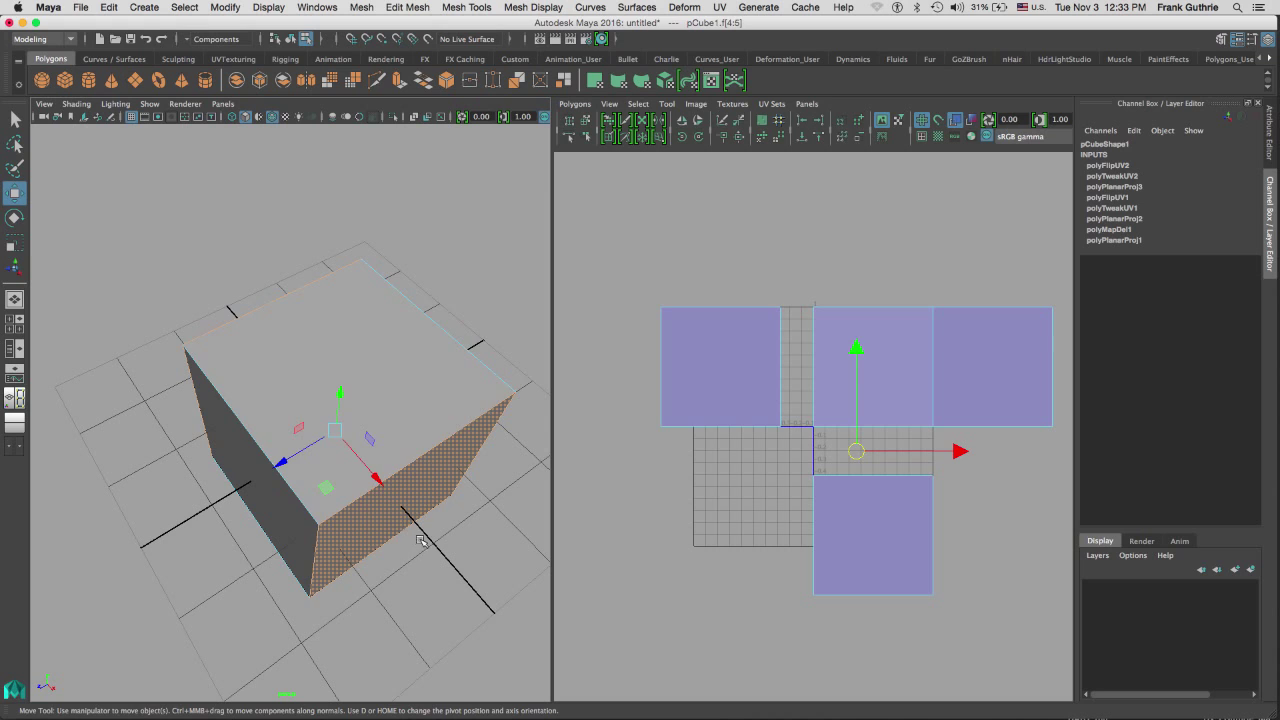
{"action": "left_click", "coordinate": [718, 9]}
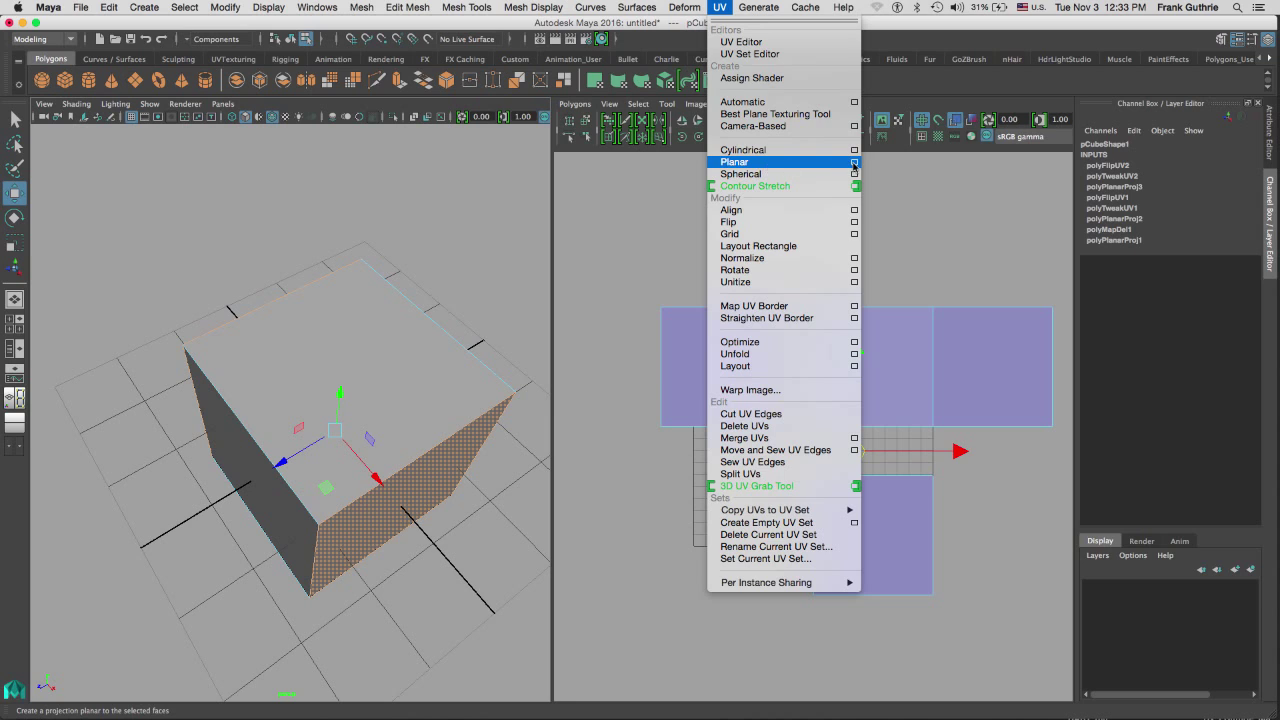
{"action": "left_click", "coordinate": [855, 162]}
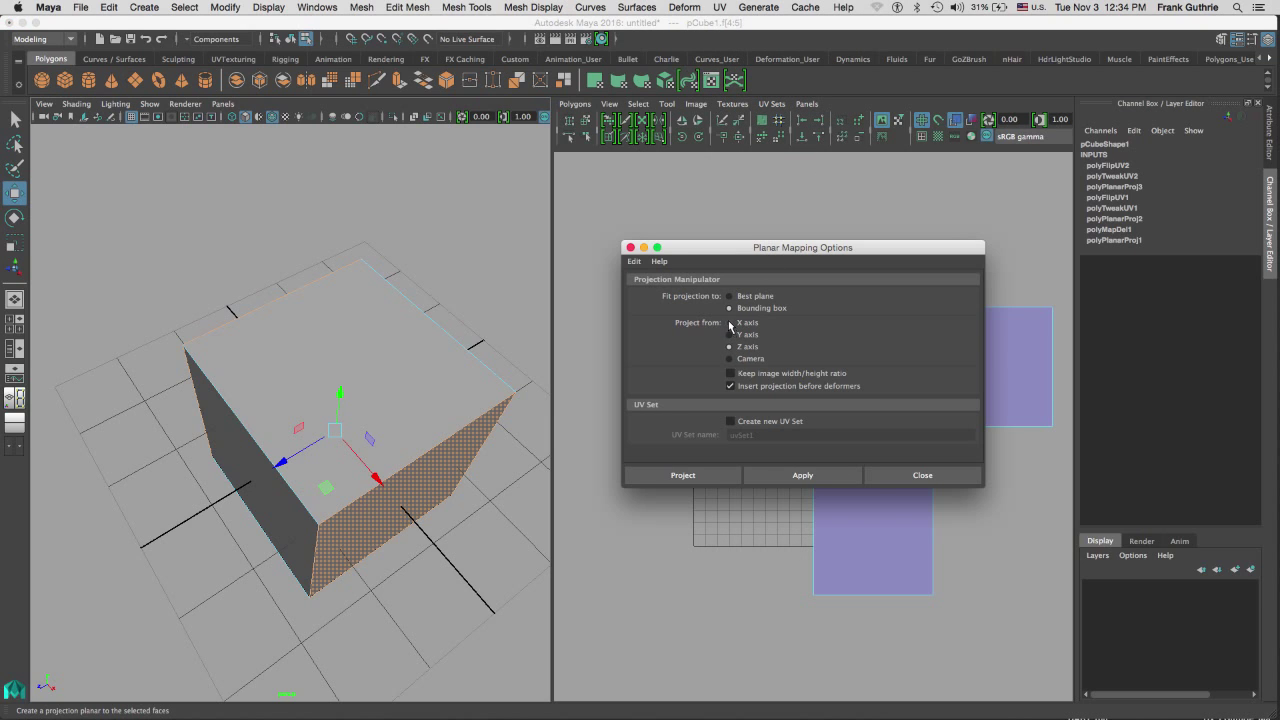
{"action": "left_click", "coordinate": [801, 476]}
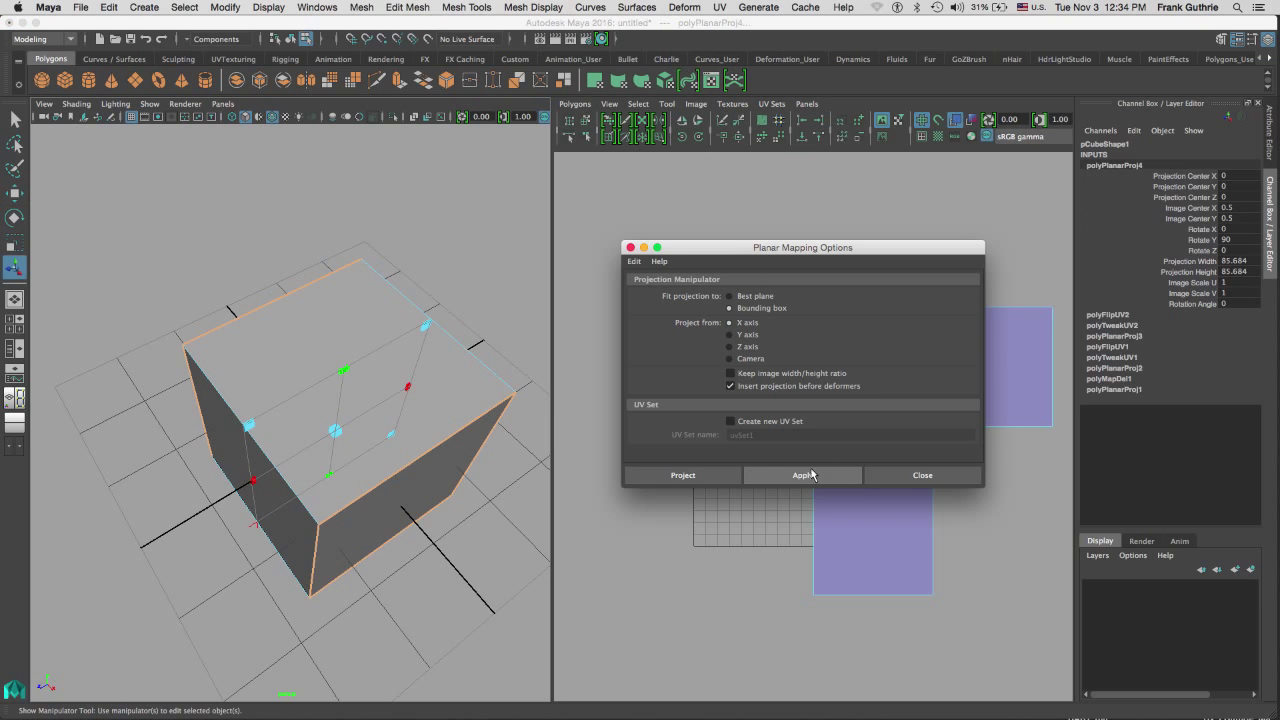
{"action": "left_click", "coordinate": [909, 476]}
Move the right face's new UV shell up above the middle square.
{"action": "left_click", "coordinate": [480, 387]}
{"action": "left_click_drag", "start_coordinate": [480, 387], "coordinate": [373, 349], "text": "alt"}
{"action": "left_click", "coordinate": [431, 442]}
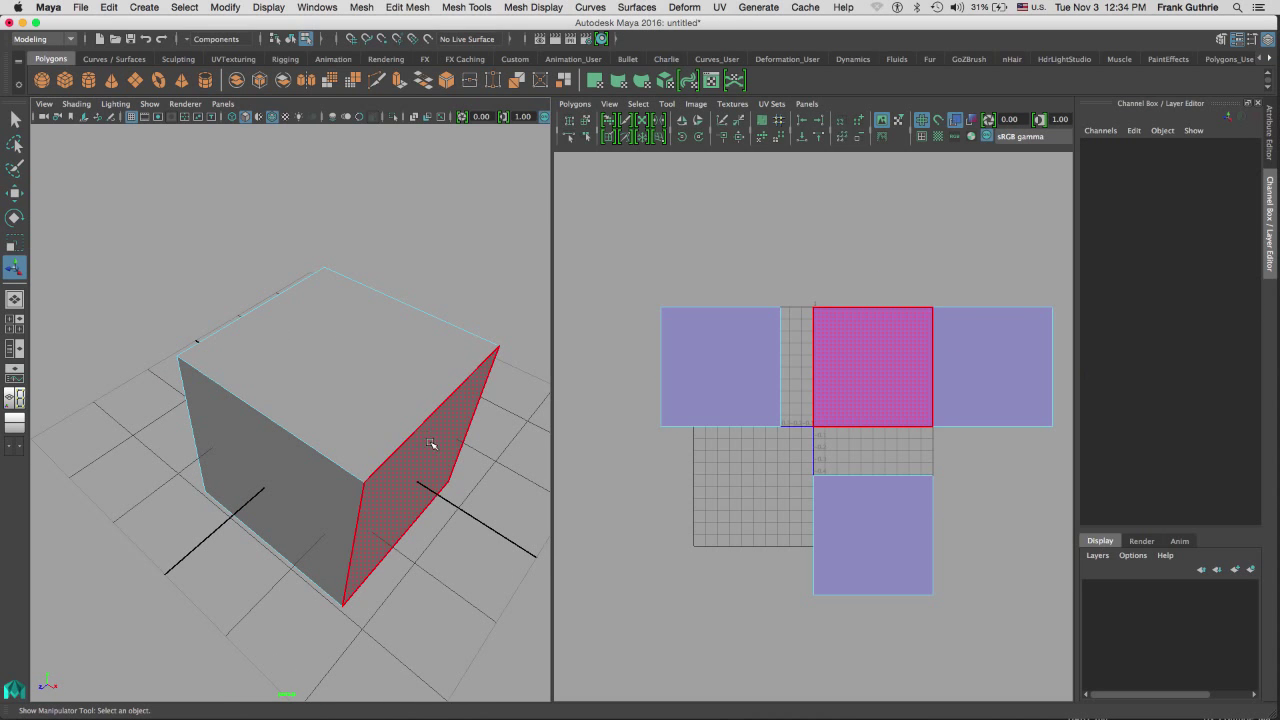
{"action": "left_click", "coordinate": [431, 452]}
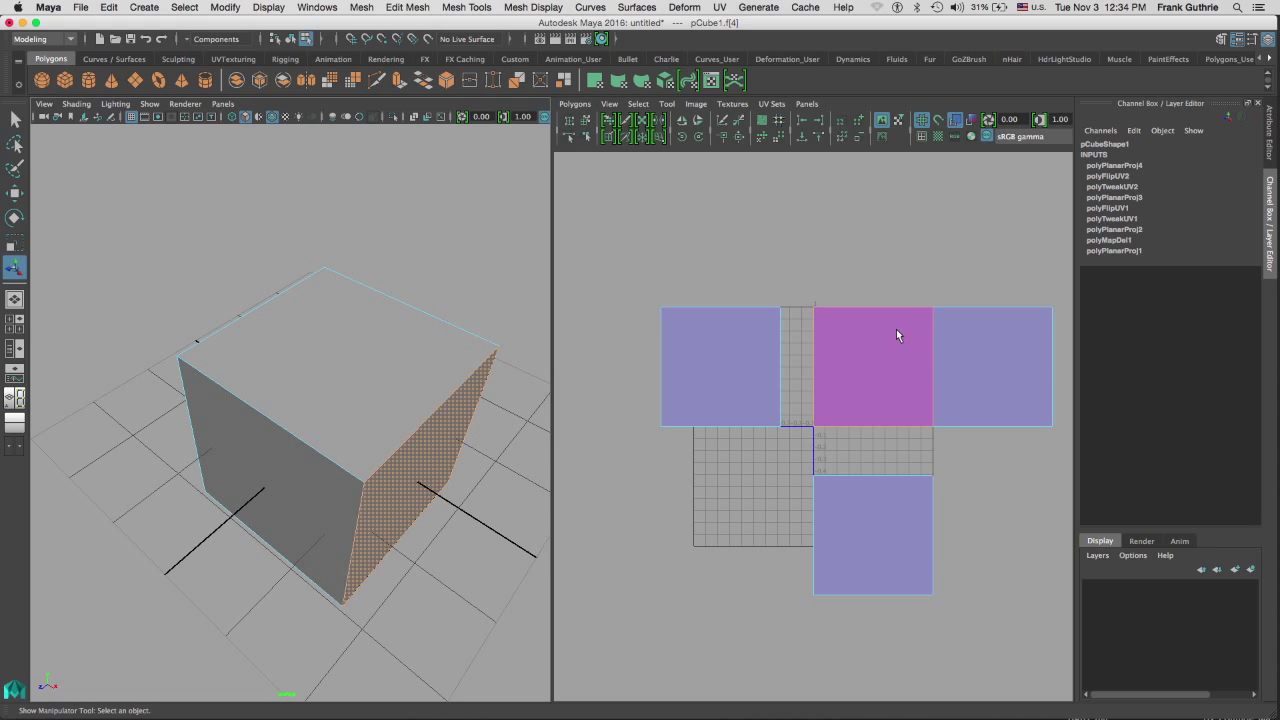
{"action": "key", "text": "w"}
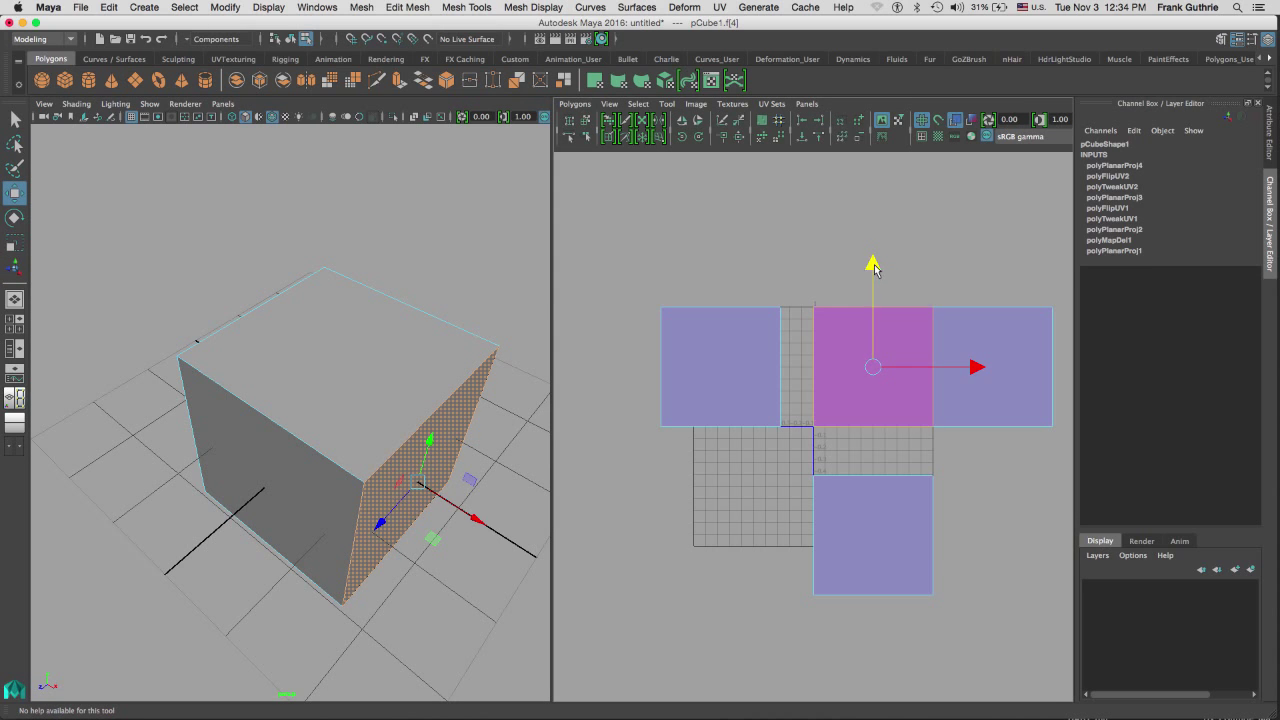
{"action": "left_click_drag", "start_coordinate": [874, 268], "coordinate": [874, 141]}
Move one overlapping centre UV face down-left, below the left piece.
{"action": "left_click", "coordinate": [970, 257]}
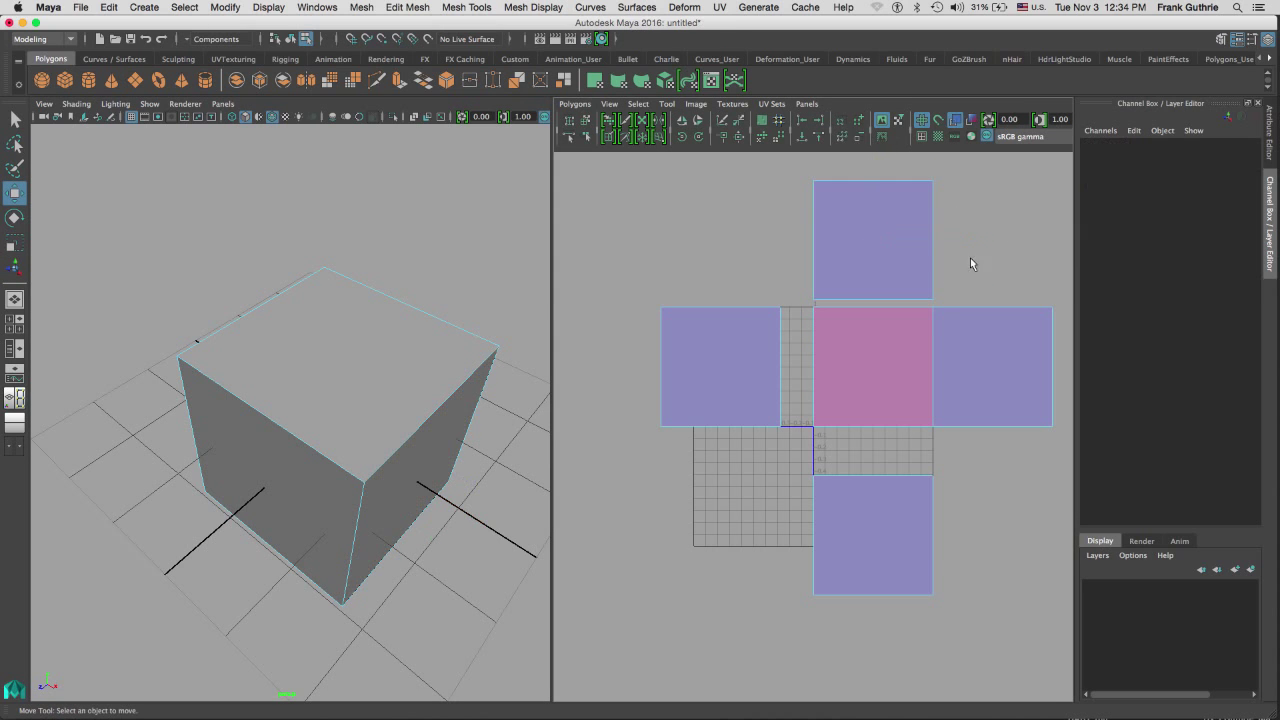
{"action": "left_click", "coordinate": [862, 370]}
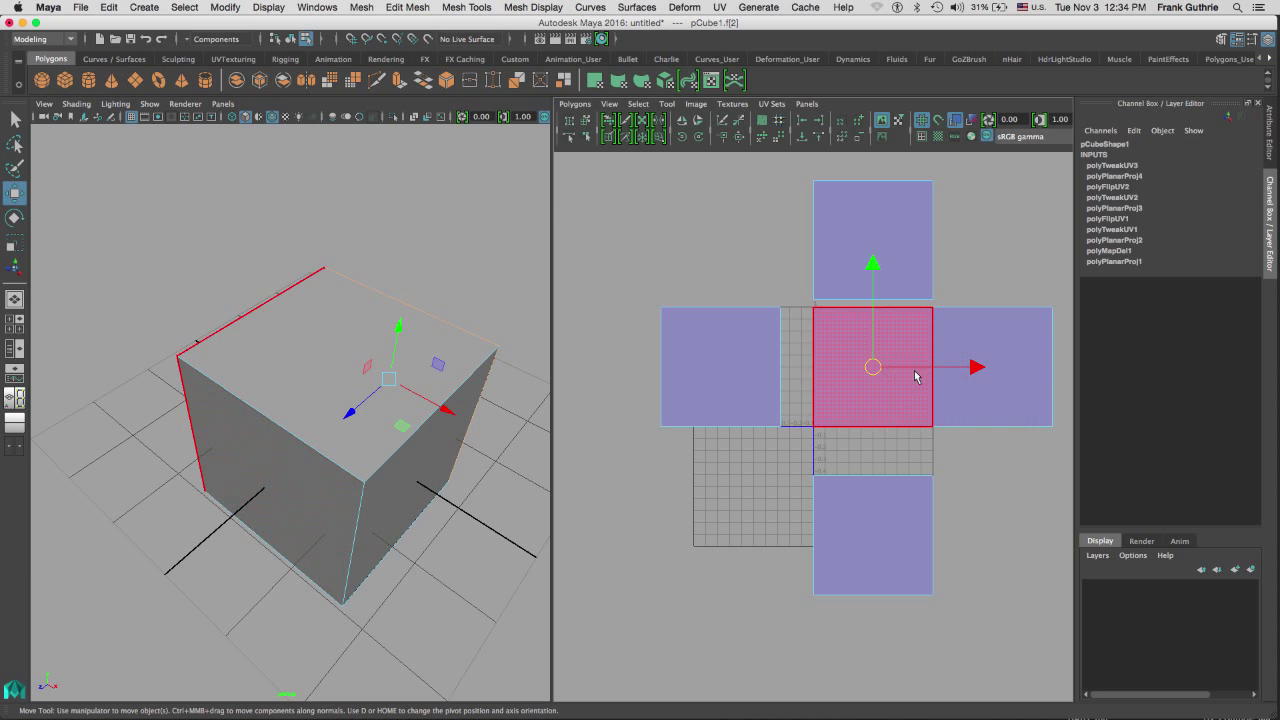
{"action": "left_click_drag", "start_coordinate": [868, 372], "coordinate": [670, 556]}
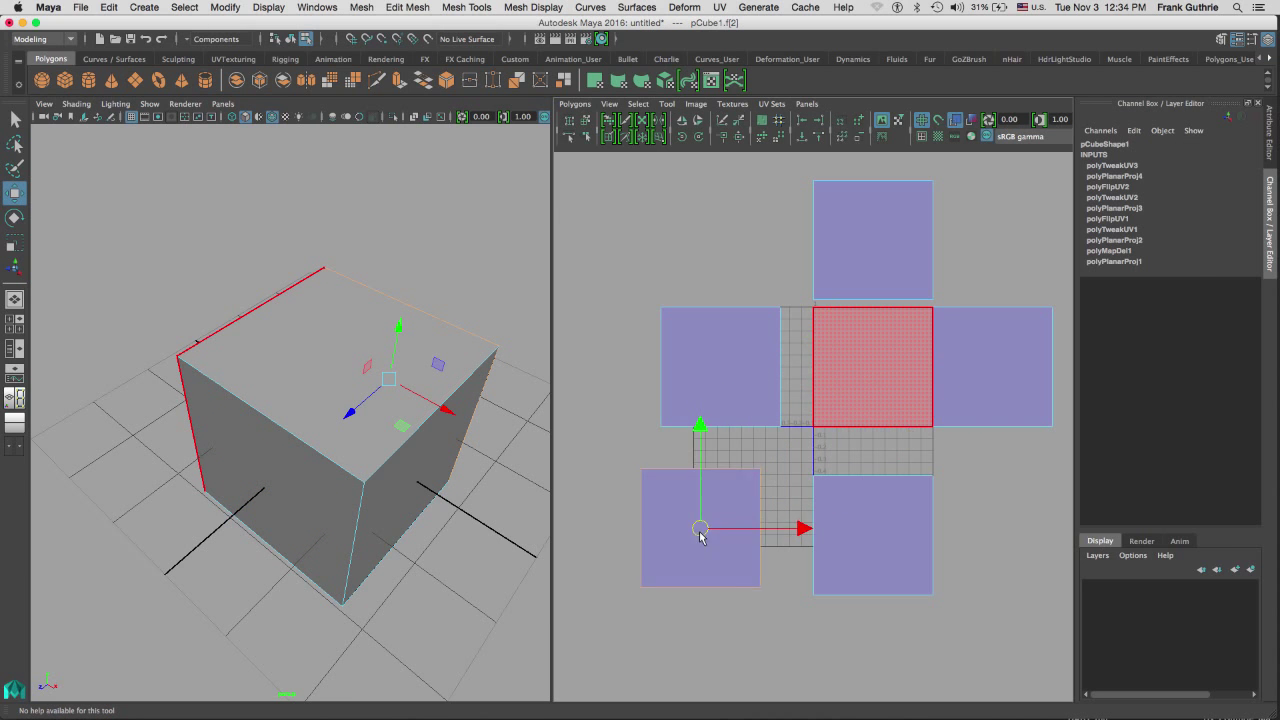
{"action": "left_click", "coordinate": [782, 466]}
Flip the UVs of the remaining reversed centre face.
{"action": "left_click", "coordinate": [900, 354]}
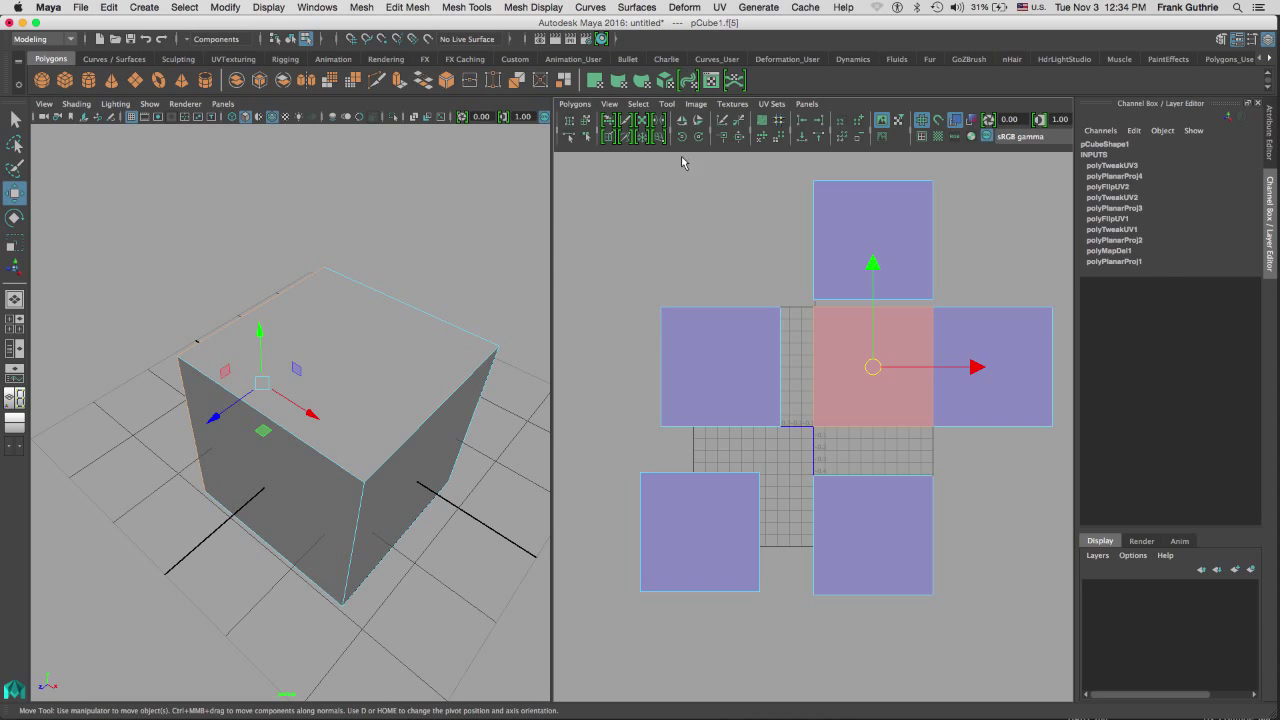
{"action": "left_click", "coordinate": [681, 121]}
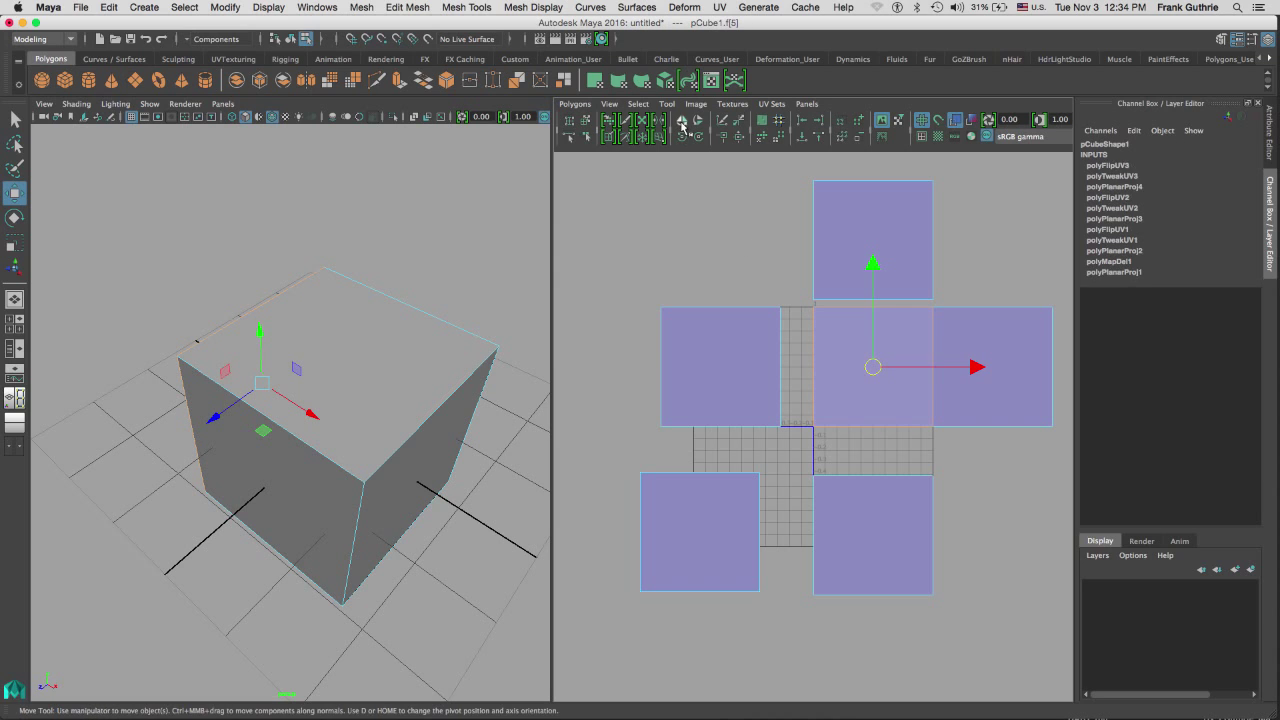
{"action": "left_click", "coordinate": [751, 264]}
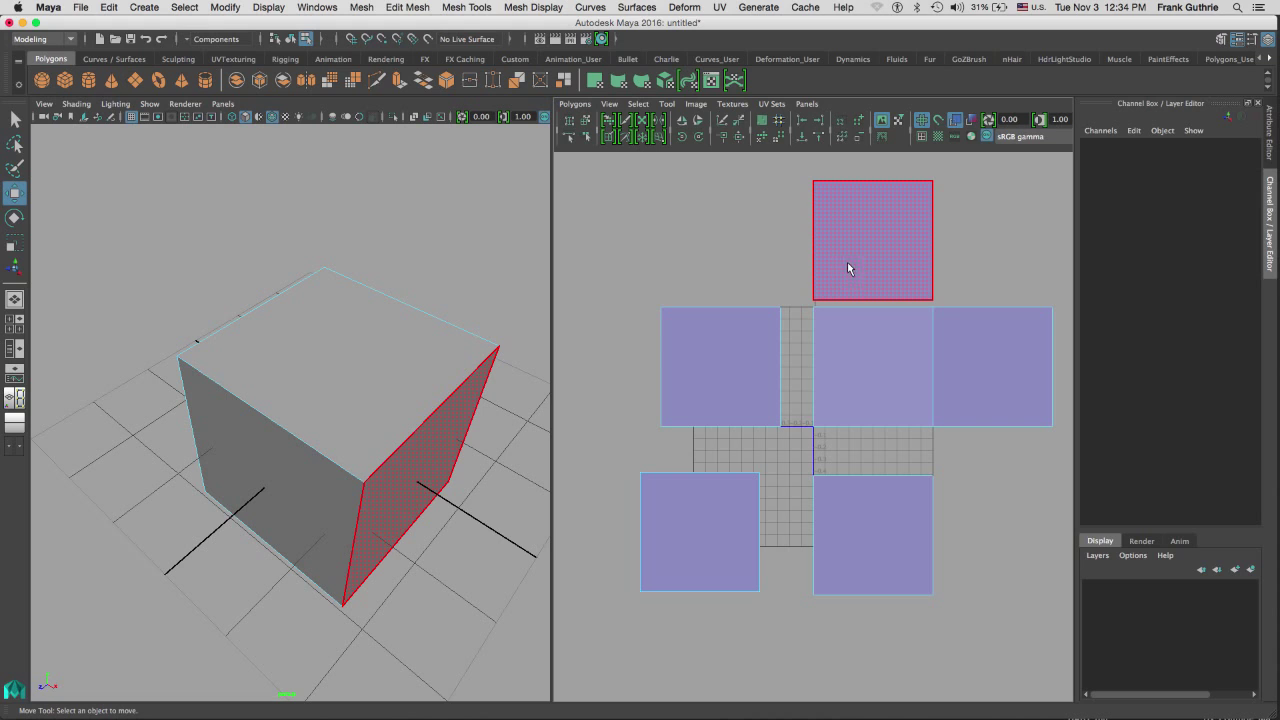
{"action": "left_click", "coordinate": [719, 8]}
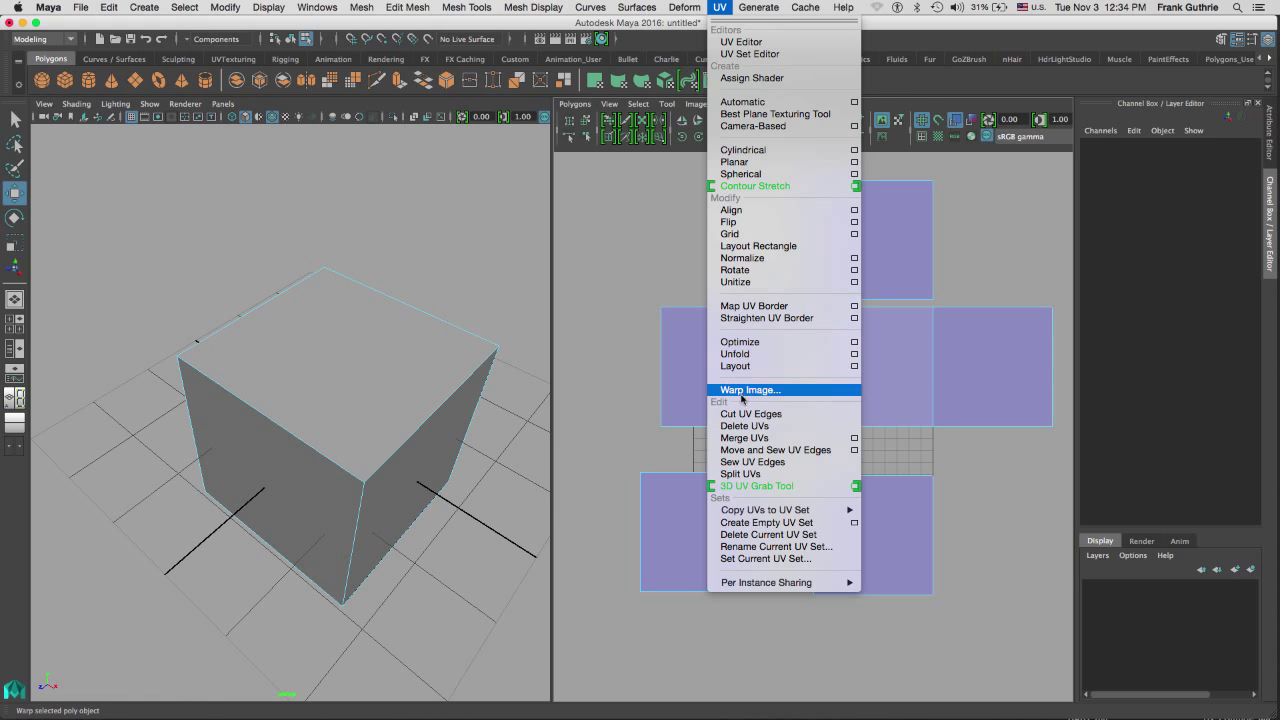
In UV edge mode, sew the bottom piece to the centre and the left piece to the top.
{"action": "left_click", "coordinate": [740, 474]}
{"action": "right_click", "coordinate": [847, 334]}
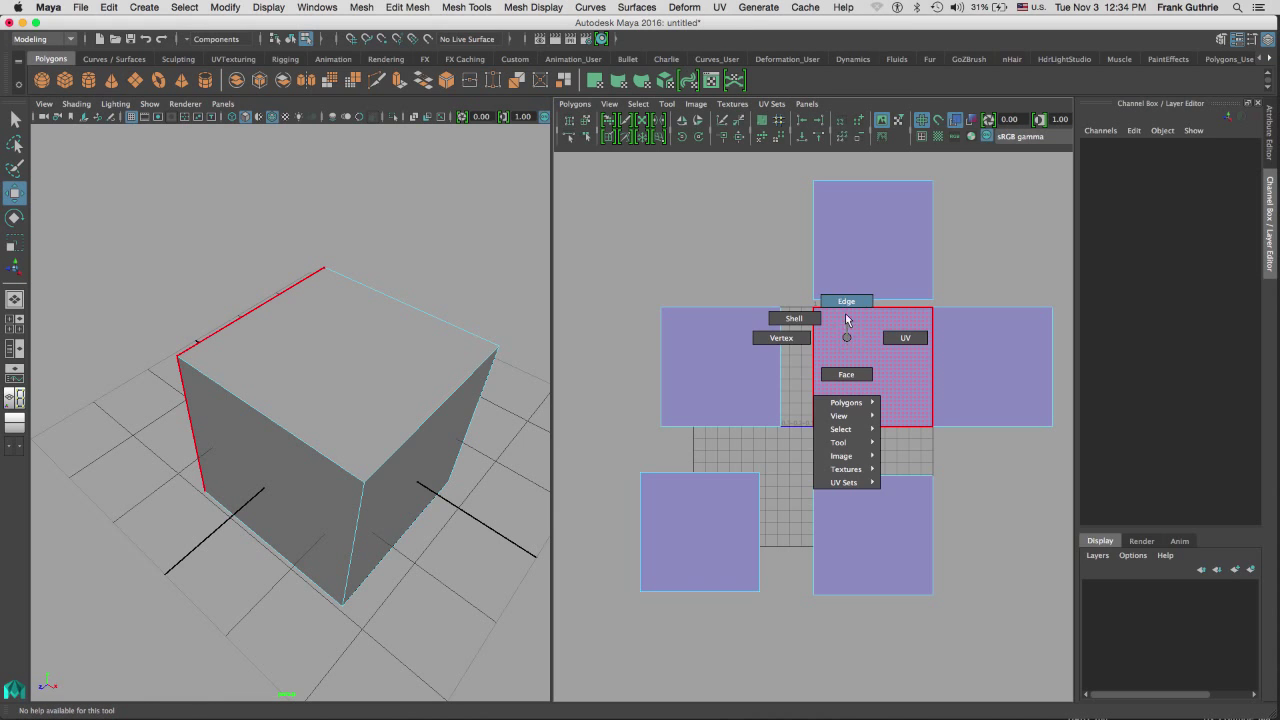
{"action": "left_click", "coordinate": [847, 302]}
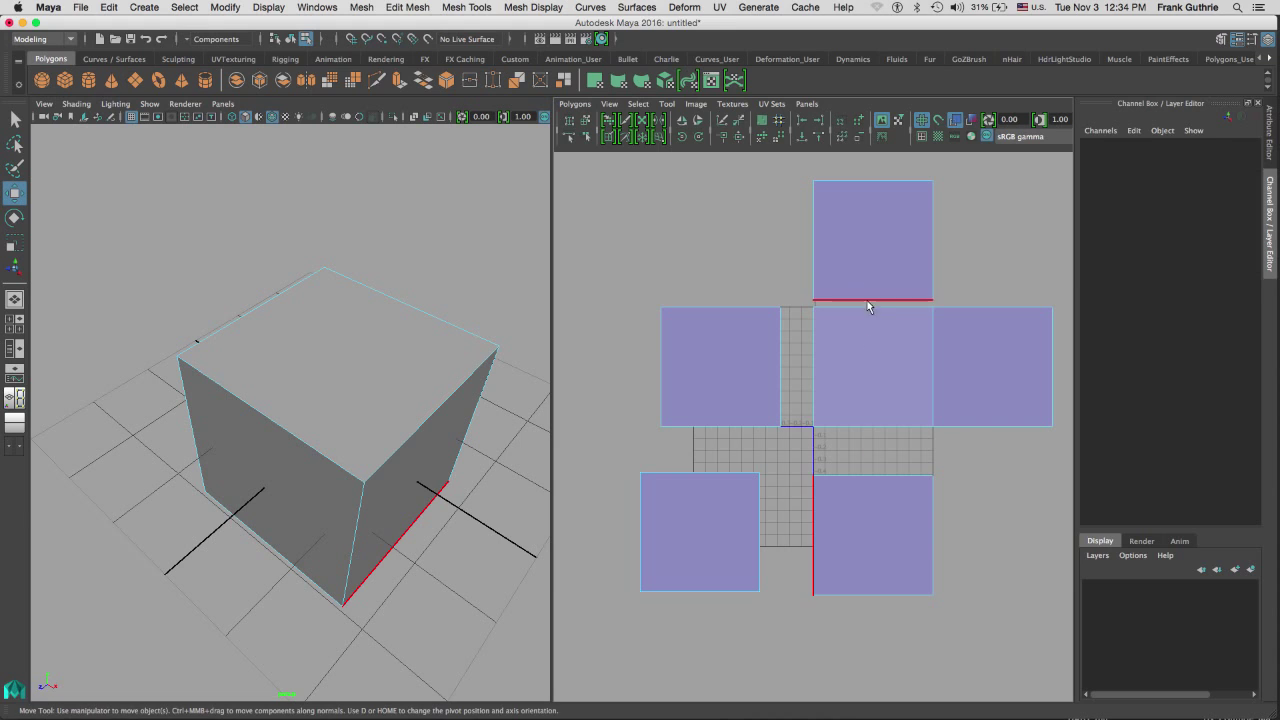
{"action": "left_click", "coordinate": [868, 305]}
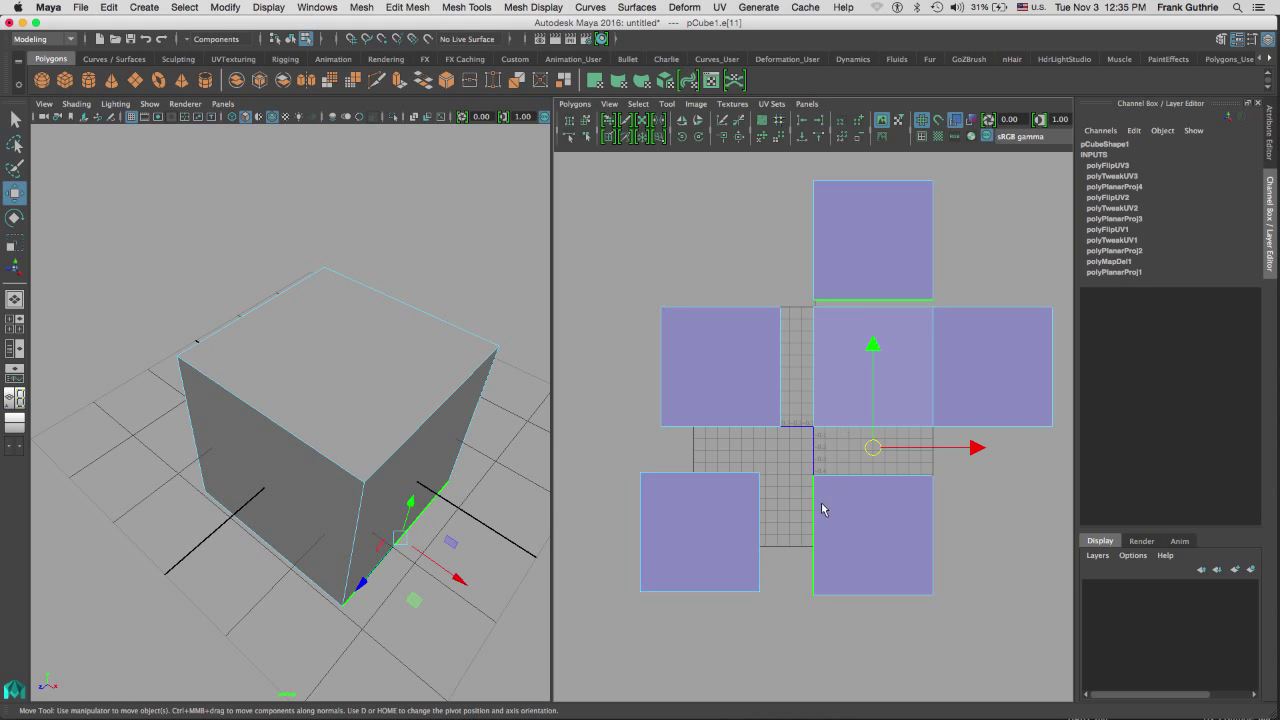
{"action": "left_click", "coordinate": [738, 138]}
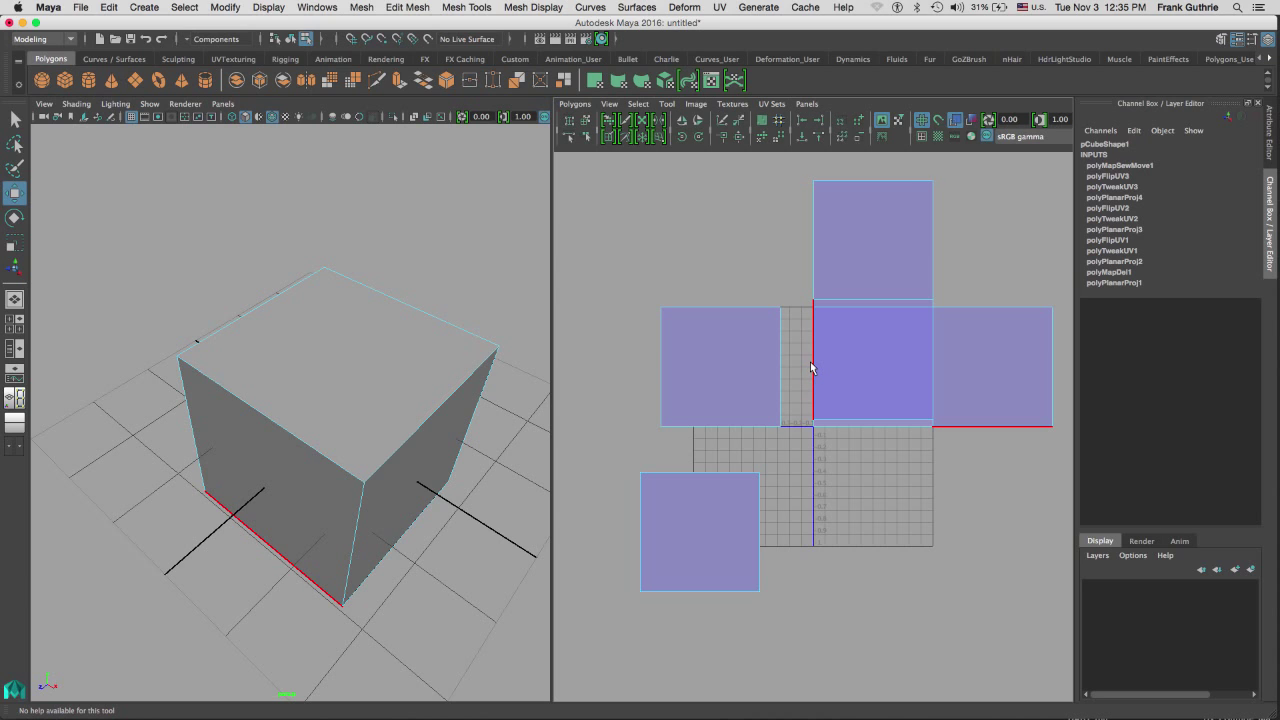
{"action": "left_click", "coordinate": [862, 213]}
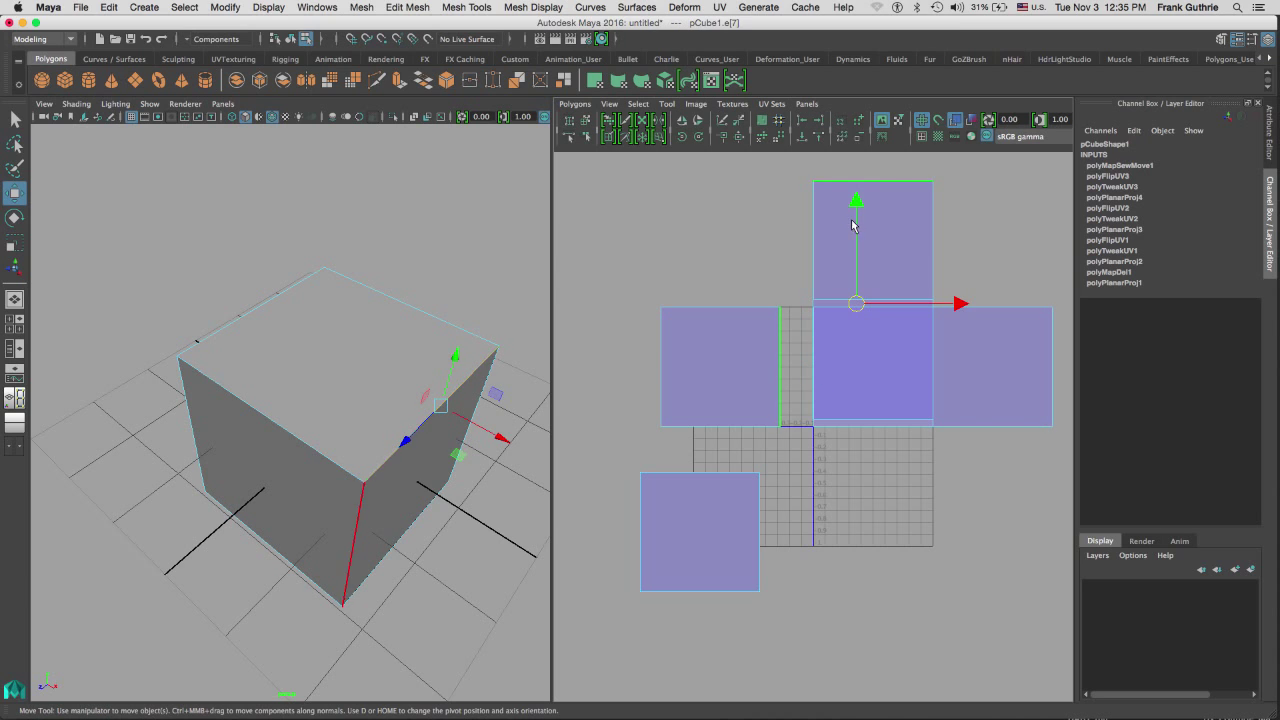
{"action": "left_click", "coordinate": [738, 136]}
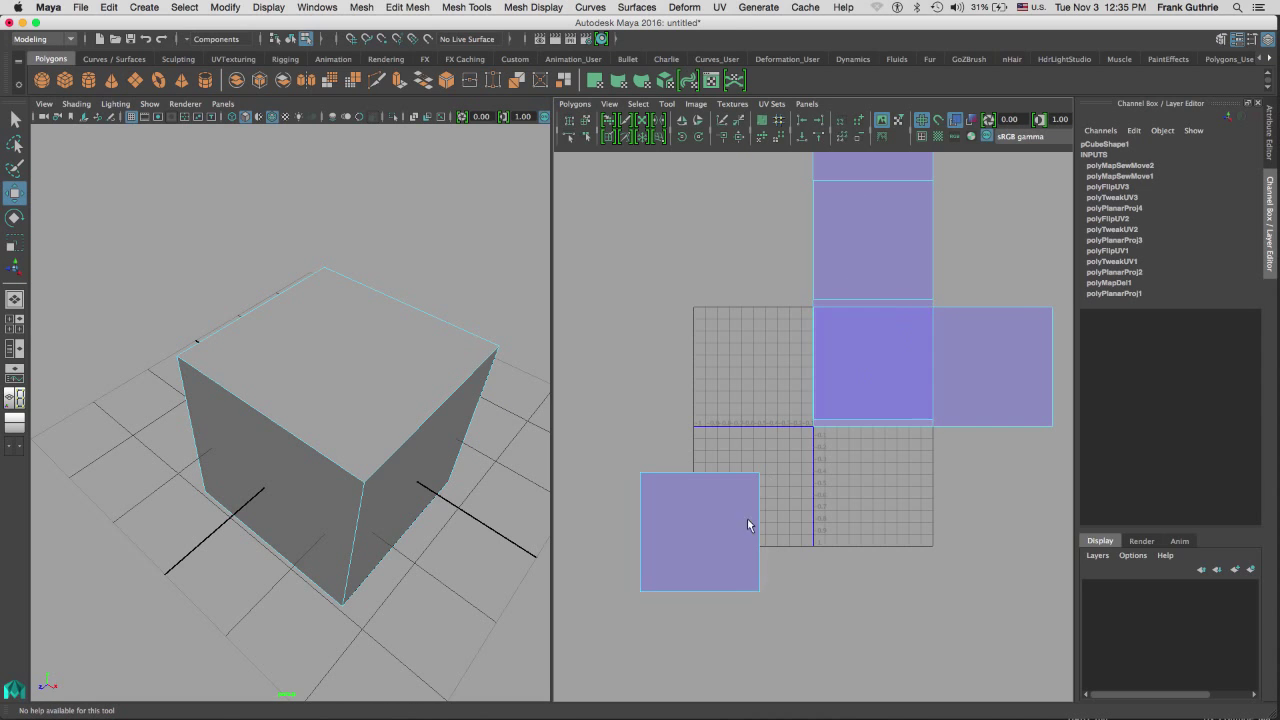
Sew the lower-left, left and bottom pieces onto the centre to complete the cross.
{"action": "left_click", "coordinate": [719, 655]}
{"action": "left_click", "coordinate": [740, 138]}
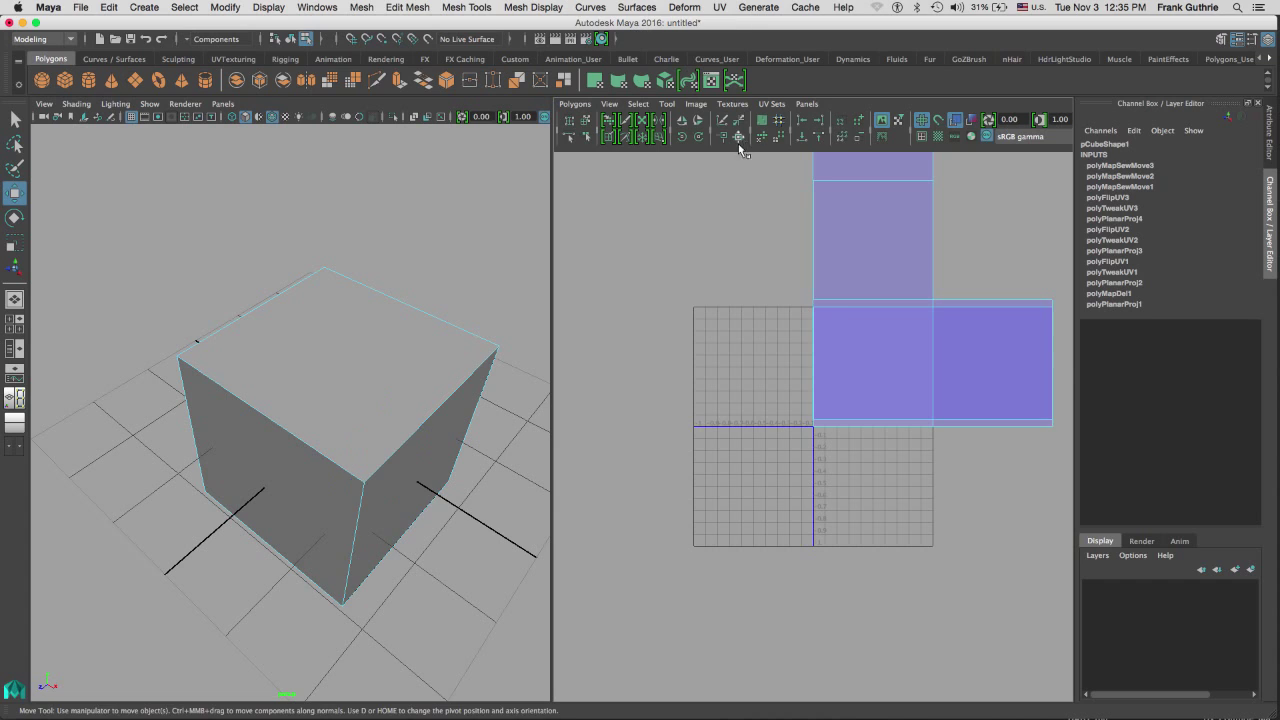
{"action": "left_click", "coordinate": [813, 304]}
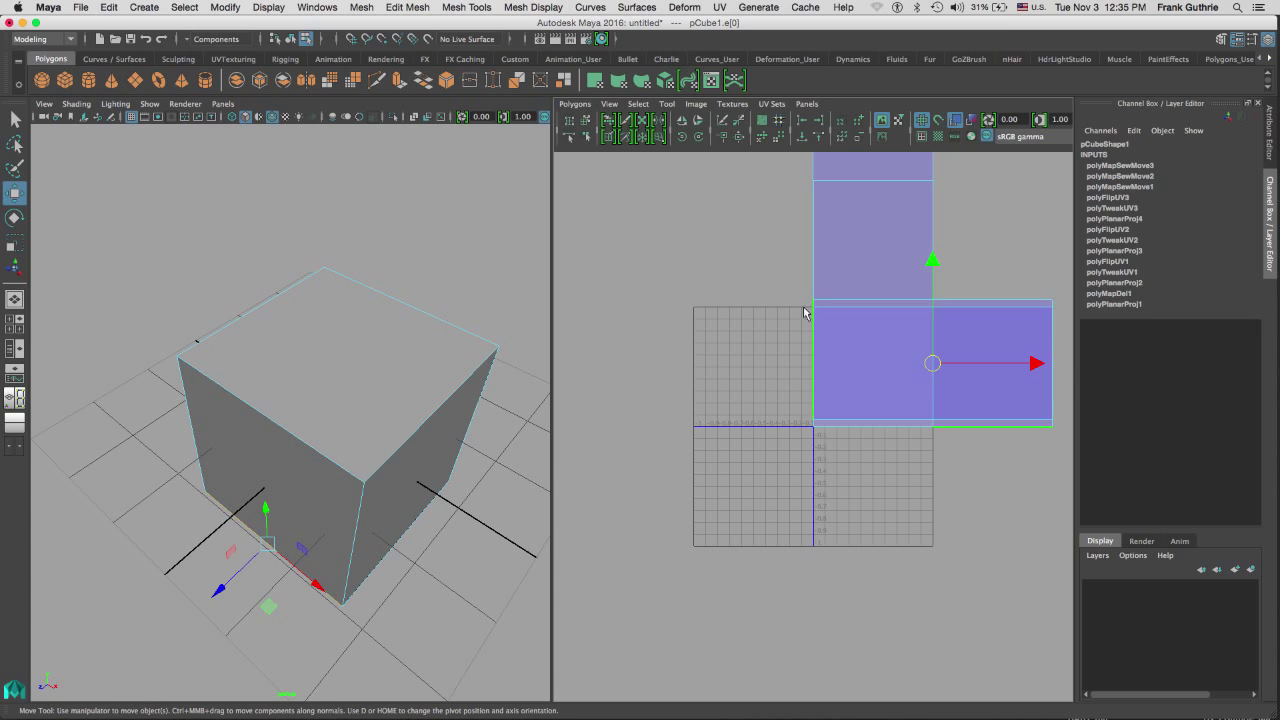
{"action": "left_click", "coordinate": [740, 138]}
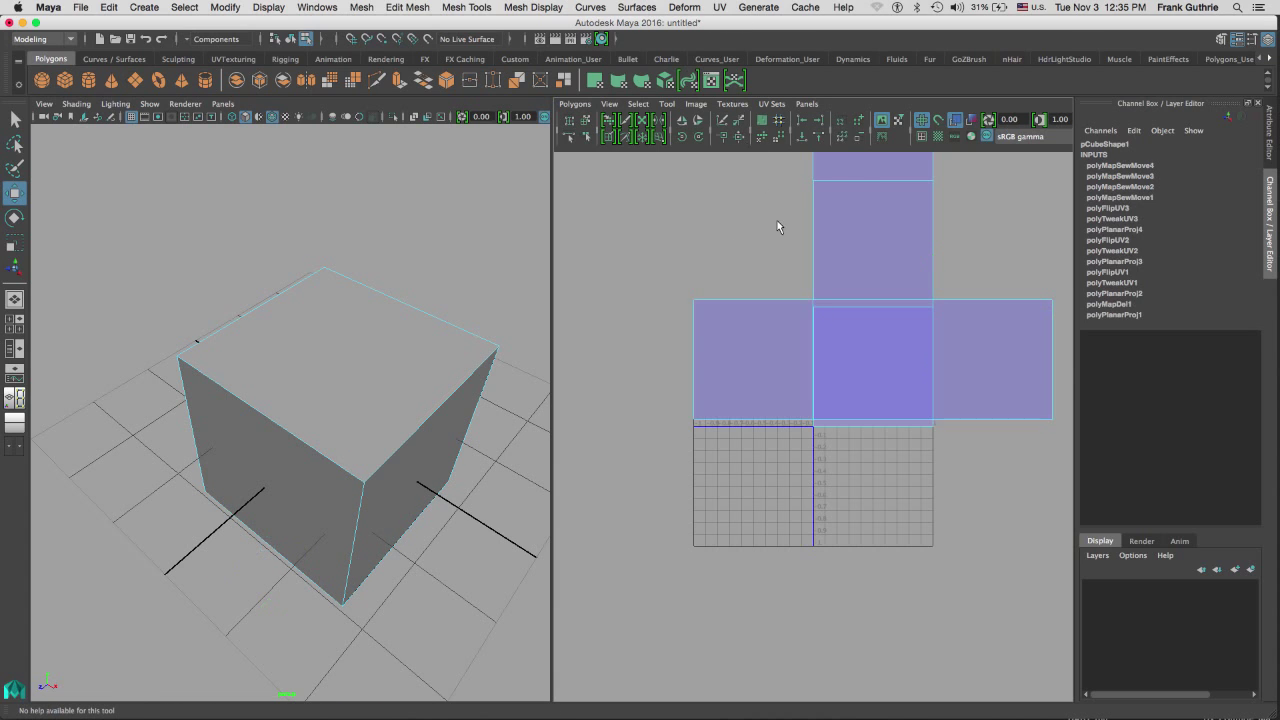
{"action": "left_click", "coordinate": [855, 424]}
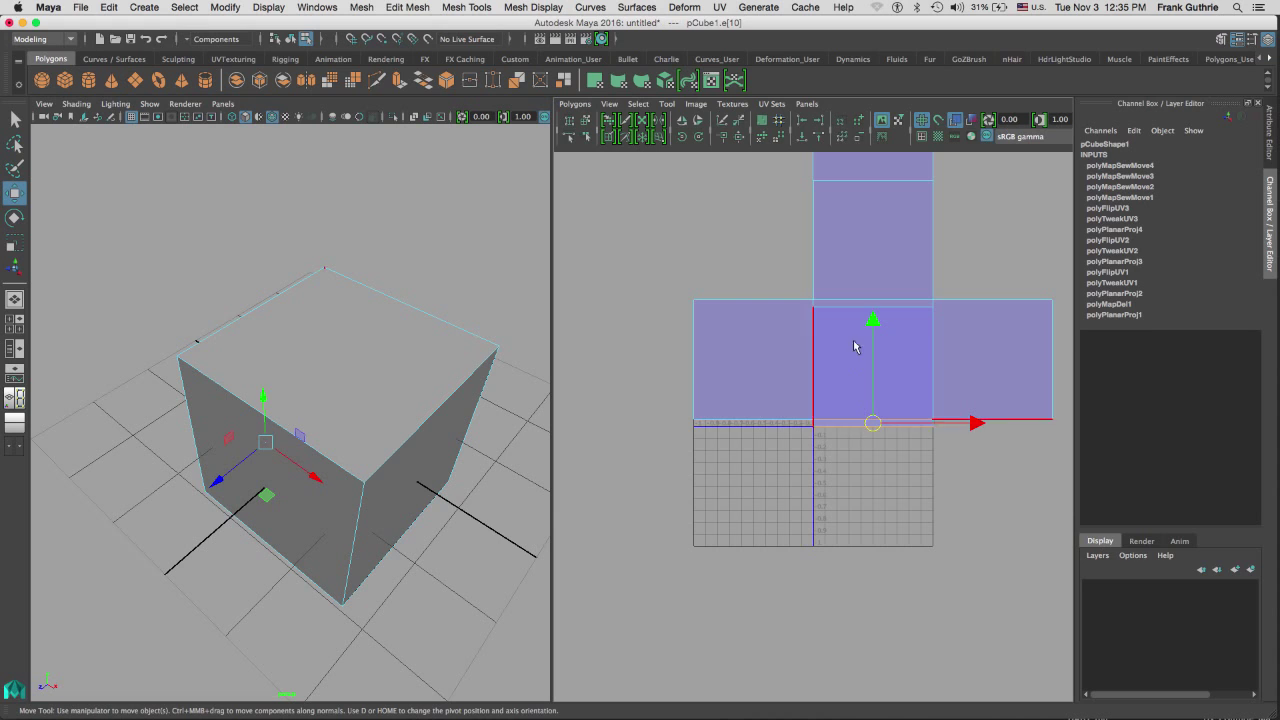
{"action": "left_click", "coordinate": [740, 138]}
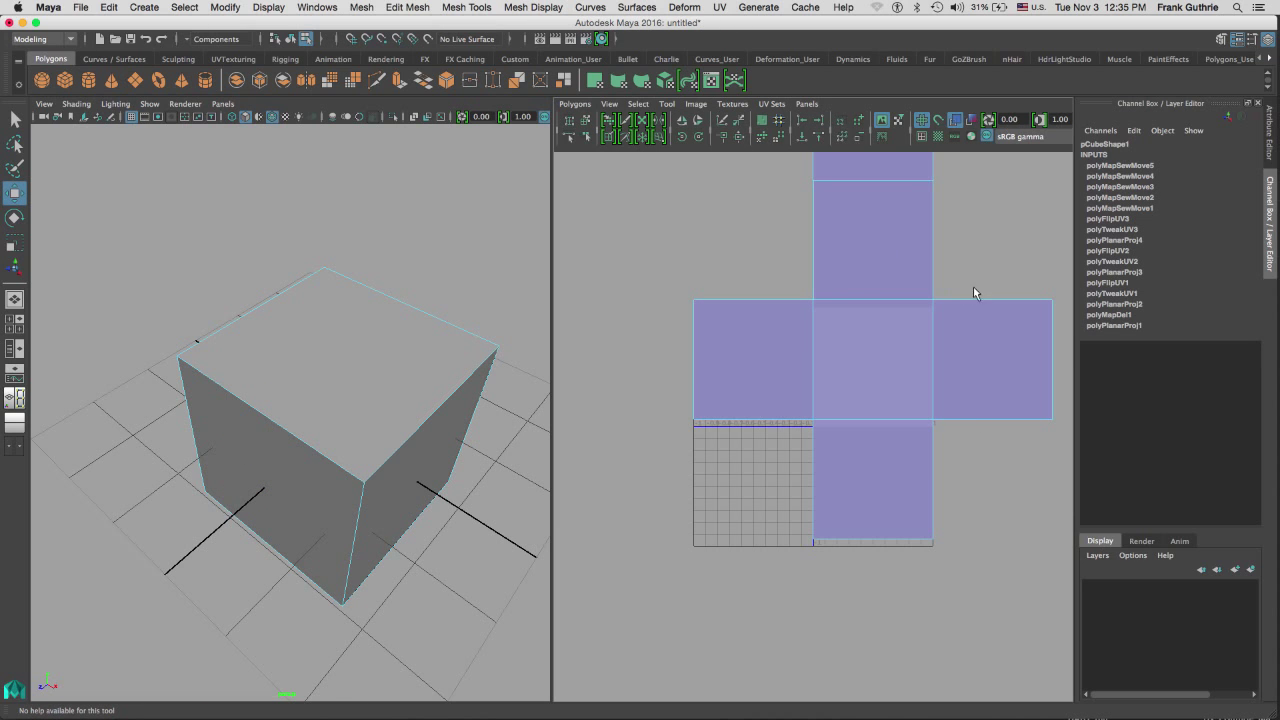
{"action": "scroll", "coordinate": [789, 274], "scroll_direction": "down", "scroll_amount": 4}
Select all UVs of the cross-shaped net, scale it down and frame it.
{"action": "left_click", "coordinate": [829, 344]}
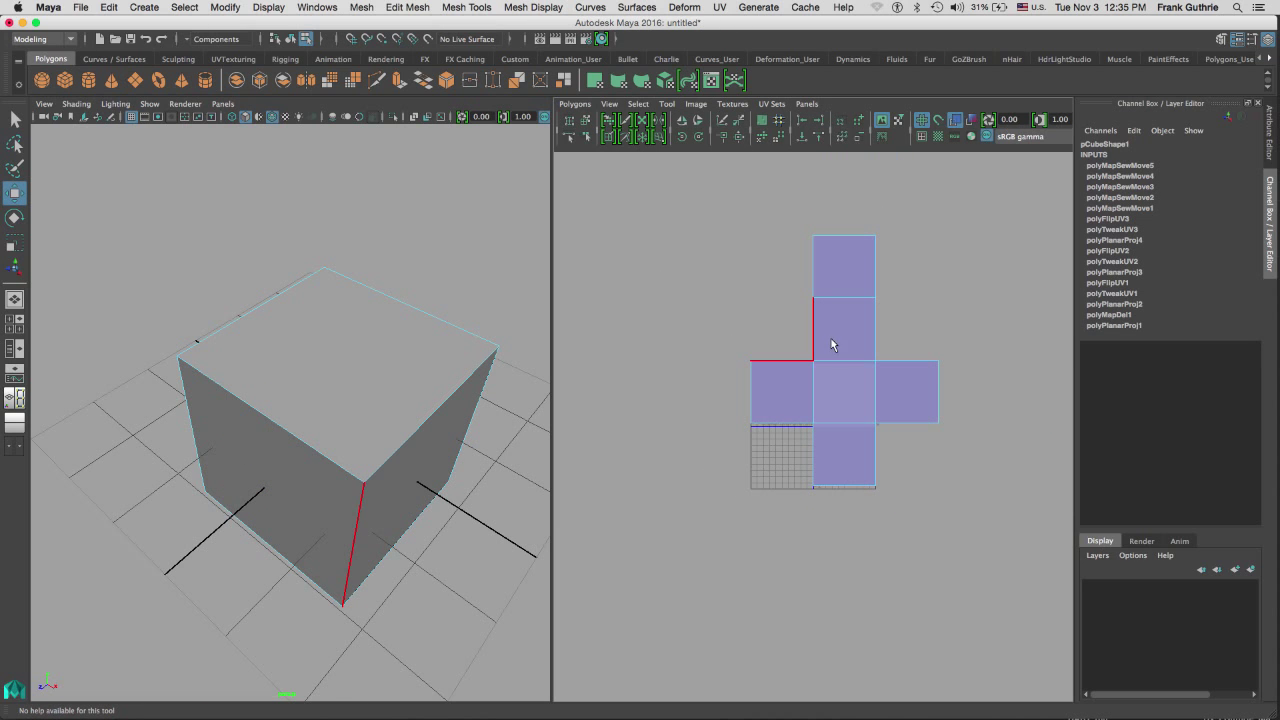
{"action": "right_click", "coordinate": [832, 340]}
{"action": "right_click_drag", "start_coordinate": [832, 344], "coordinate": [890, 340]}
{"action": "left_click_drag", "start_coordinate": [1019, 201], "coordinate": [663, 585]}
{"action": "key", "text": "r"}
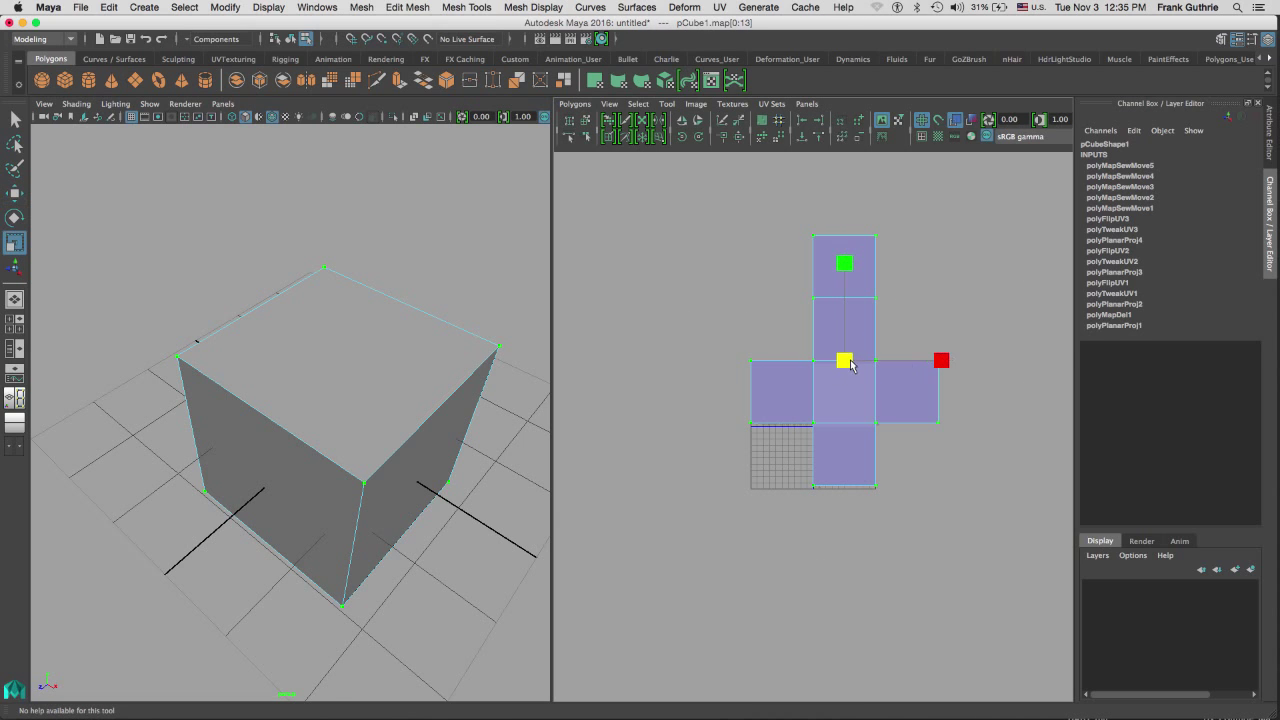
{"action": "left_click_drag", "start_coordinate": [846, 361], "coordinate": [850, 398]}
{"action": "key", "text": "w"}
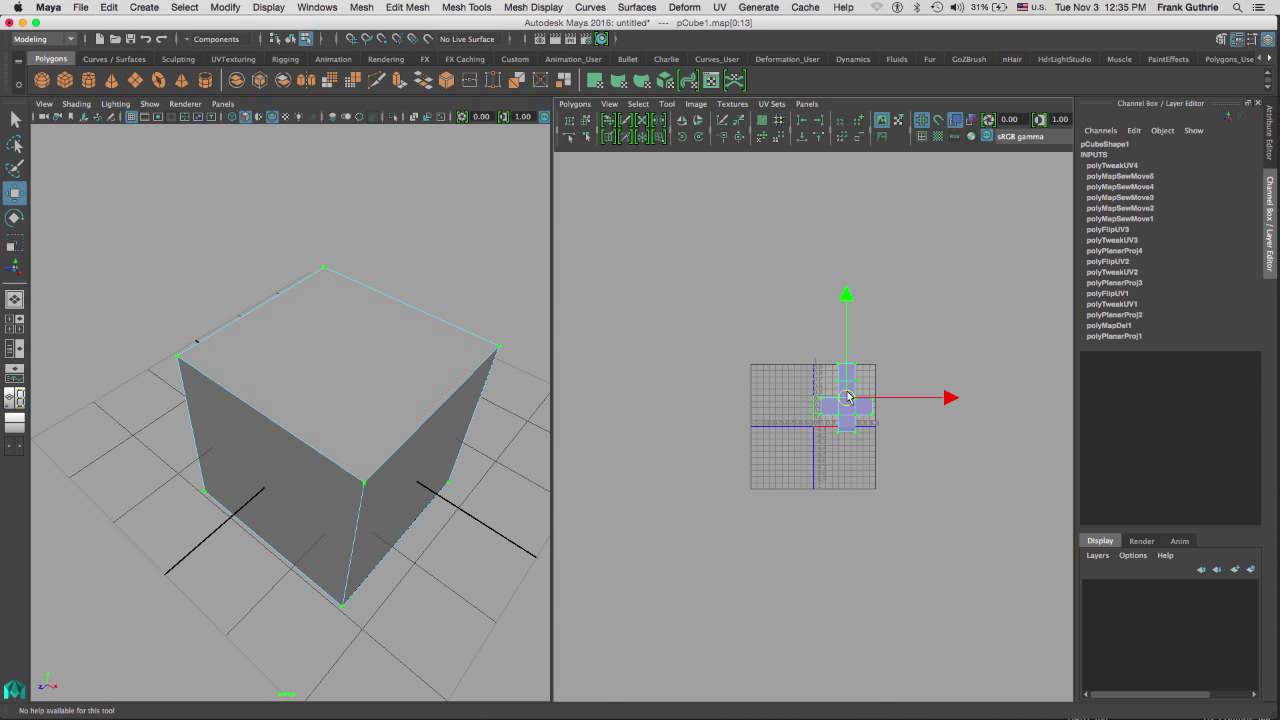
{"action": "key", "text": "f"}
Scale the net further to fit the 0–1 square, then return to Object mode.
{"action": "key", "text": "r"}
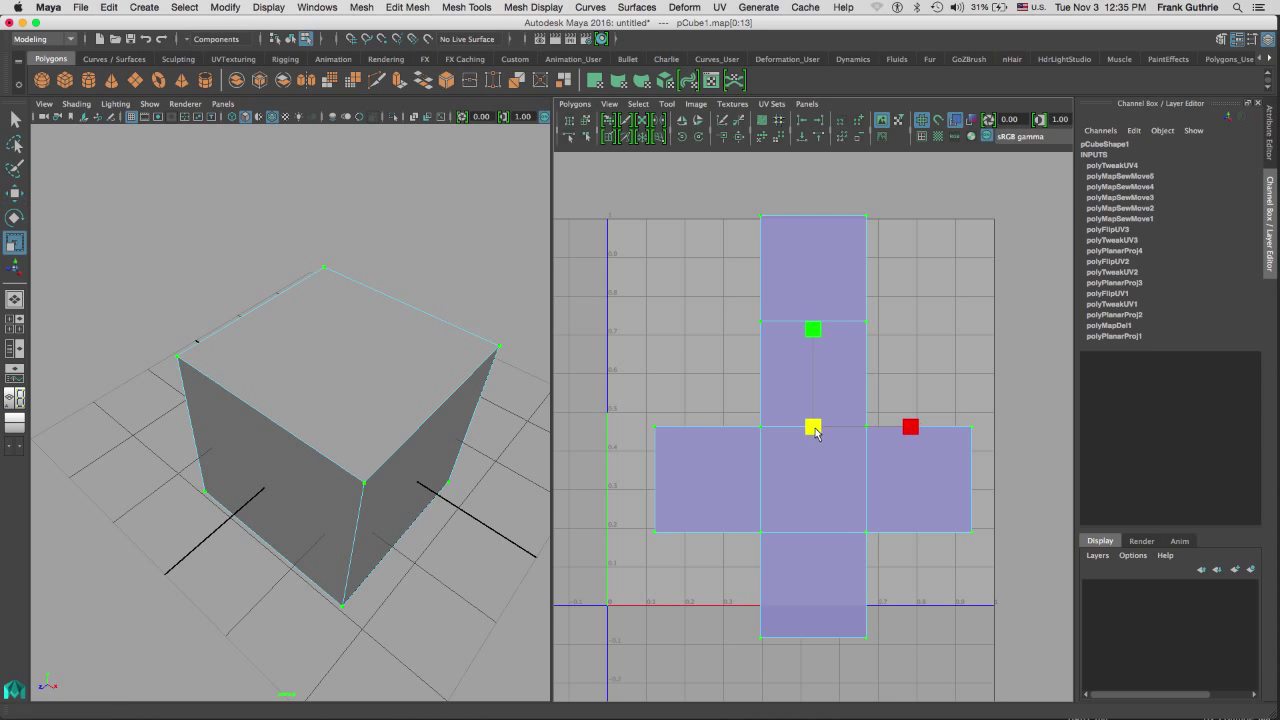
{"action": "mouse_move", "coordinate": [814, 428]}
{"action": "left_mouse_down"}
{"action": "mouse_move", "coordinate": [795, 431]}
{"action": "mouse_move", "coordinate": [808, 423]}
{"action": "left_mouse_up"}
{"action": "key", "text": "w"}
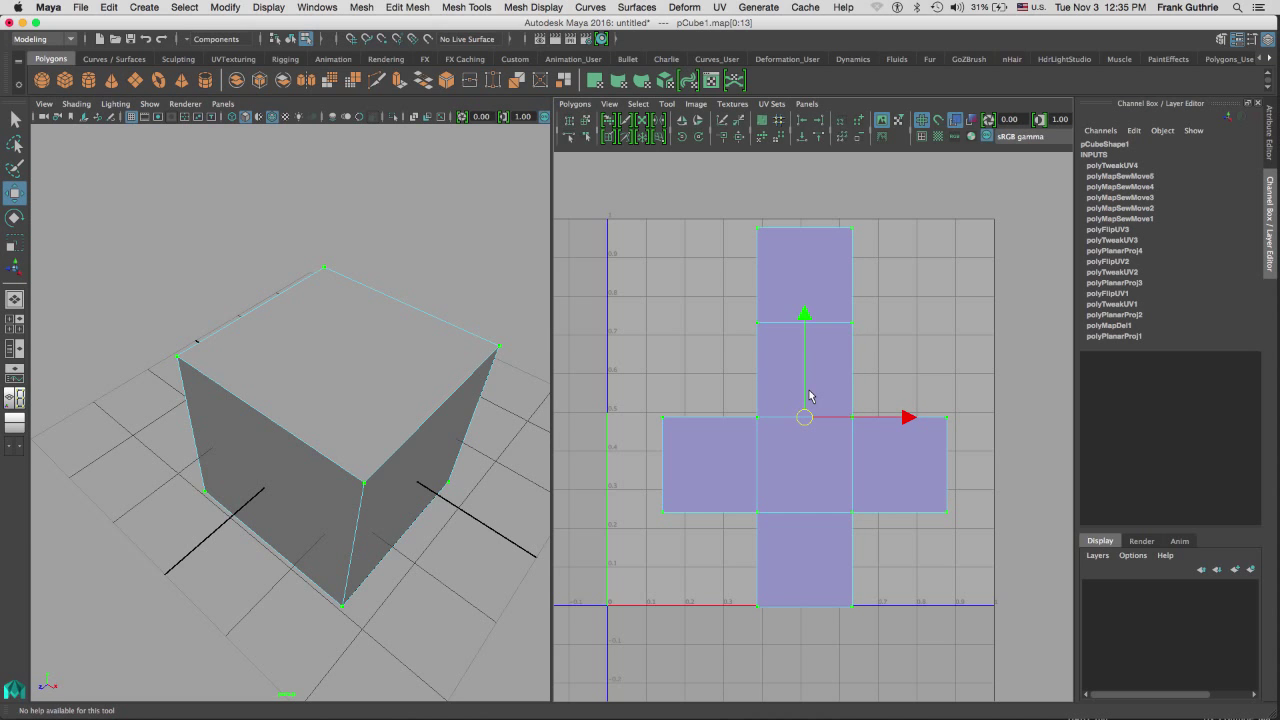
{"action": "right_click_drag", "start_coordinate": [797, 345], "coordinate": [851, 337]}
{"action": "left_click_drag", "start_coordinate": [900, 271], "coordinate": [789, 357]}
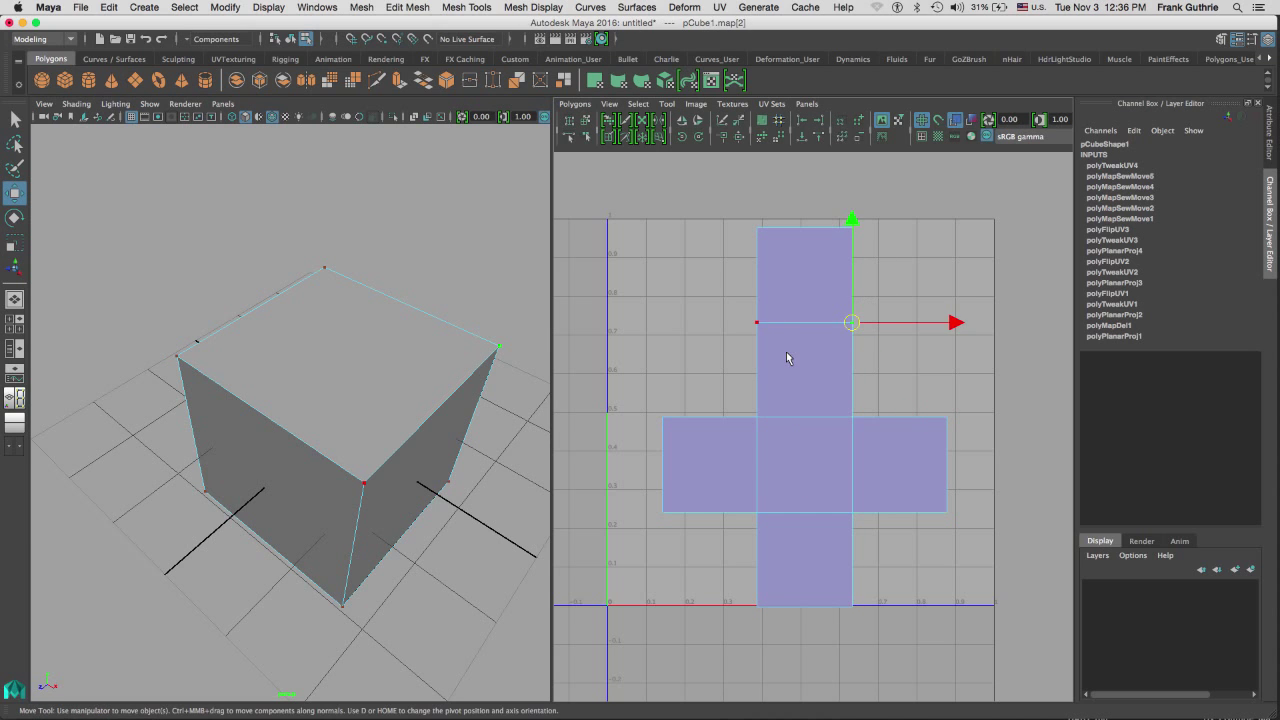
{"action": "right_click_drag", "start_coordinate": [418, 342], "coordinate": [432, 331]}
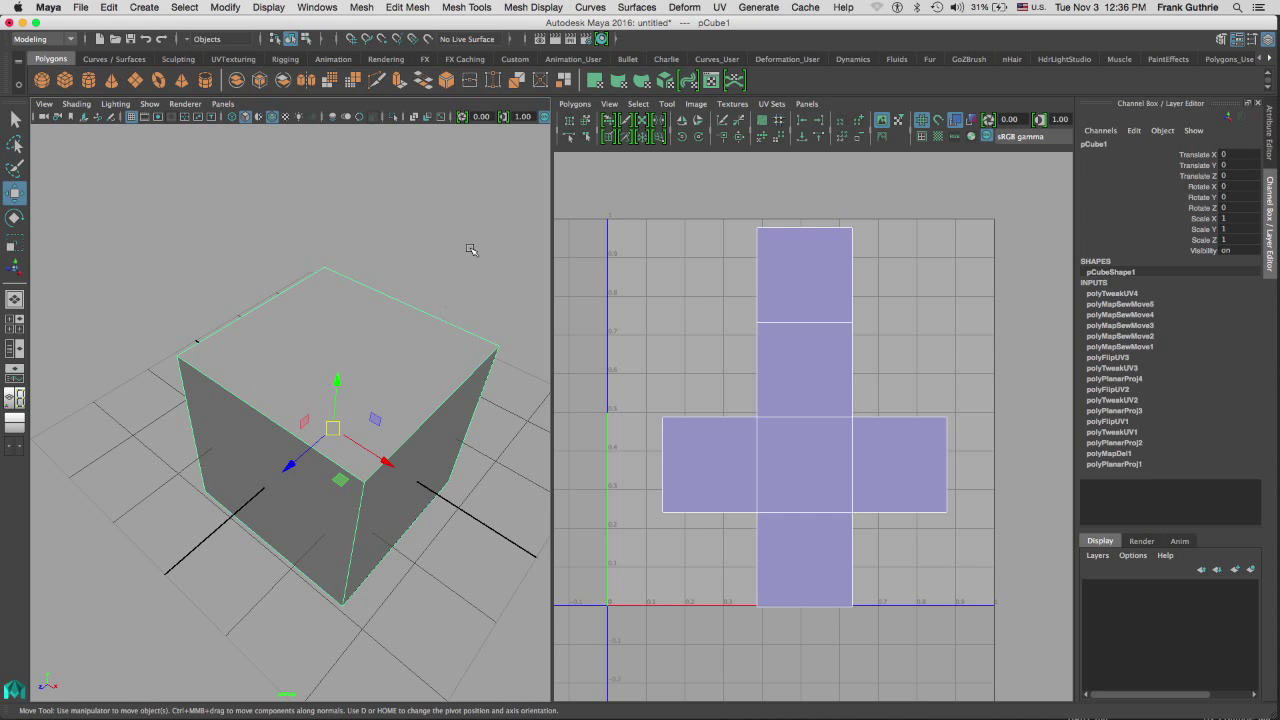
Assign blinn1 from Hypershade to the cube and show its arrow-grid texture in textured display.
{"action": "left_click", "coordinate": [599, 40]}
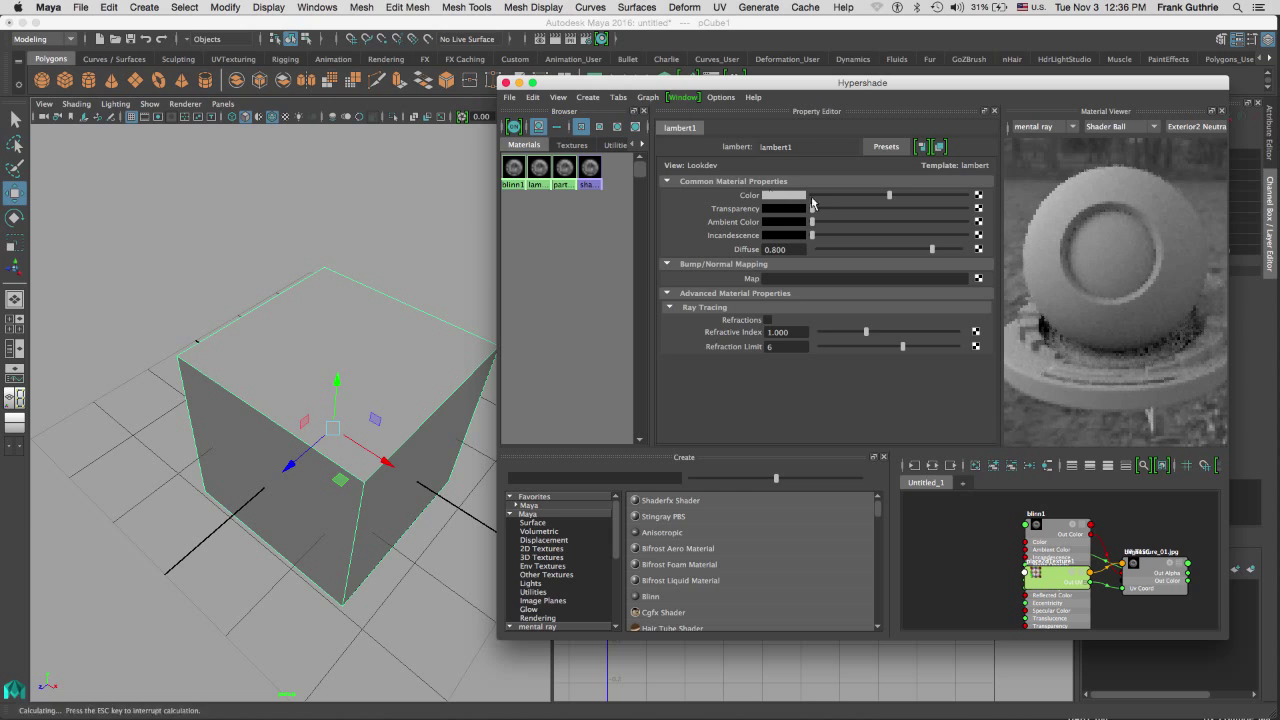
{"action": "left_click", "coordinate": [517, 184]}
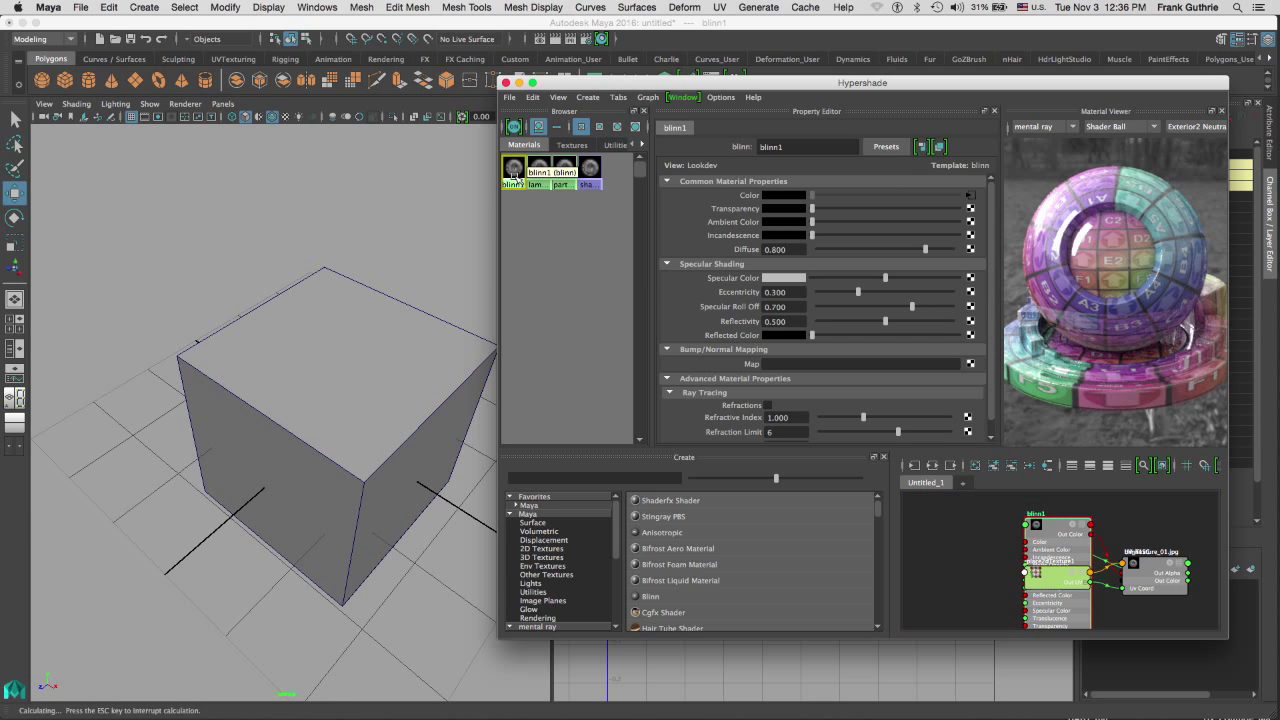
{"action": "middle_click_drag", "start_coordinate": [517, 184], "coordinate": [343, 337]}
{"action": "left_click", "coordinate": [334, 351]}
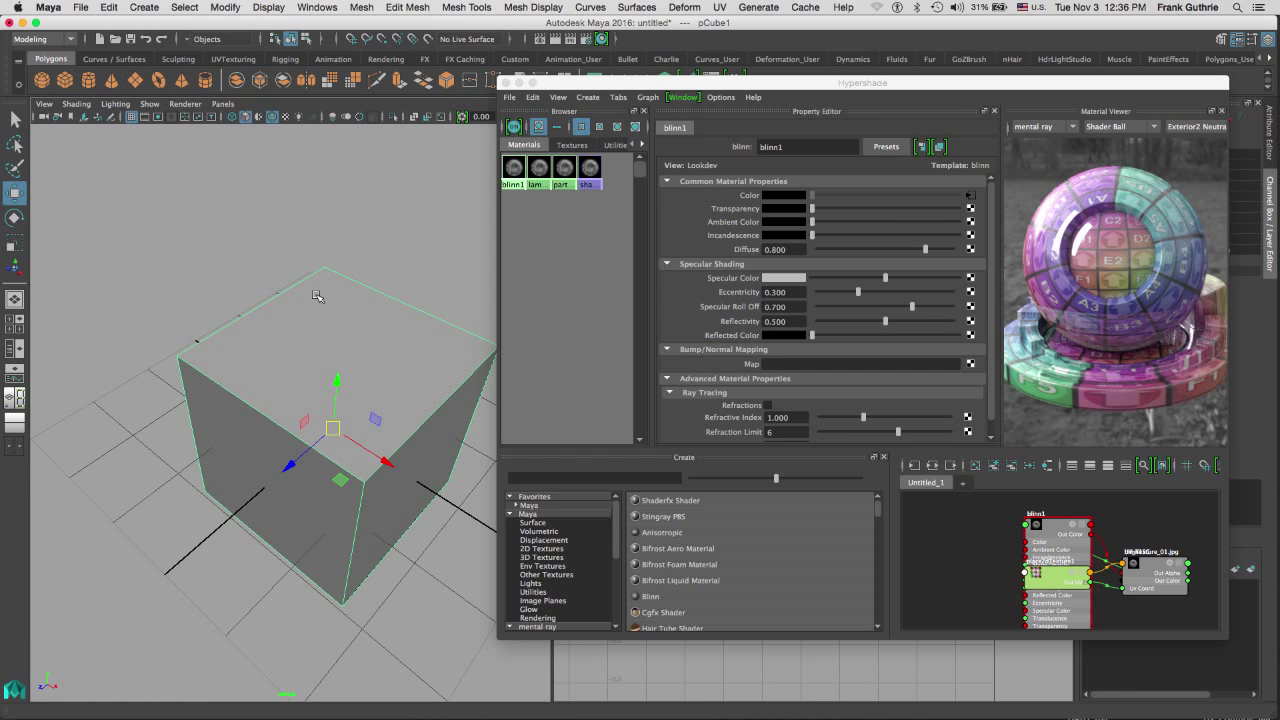
{"action": "key", "text": "6"}
{"action": "left_click", "coordinate": [424, 260]}
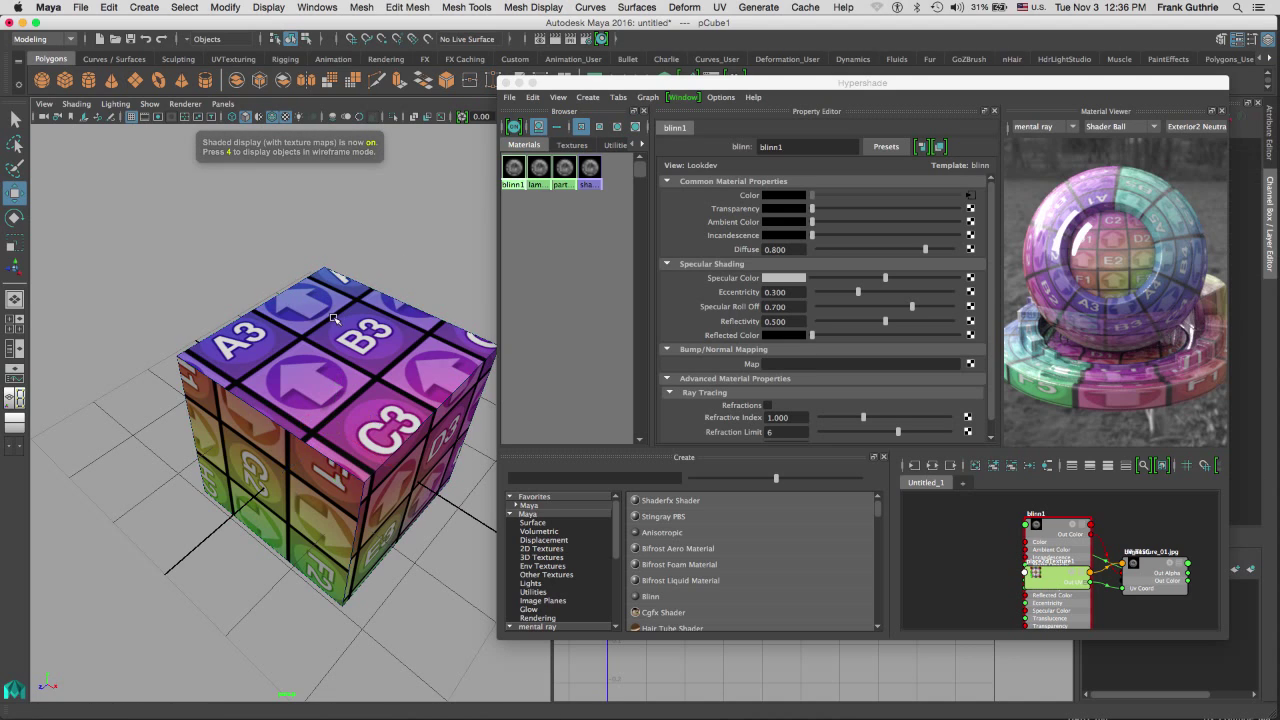